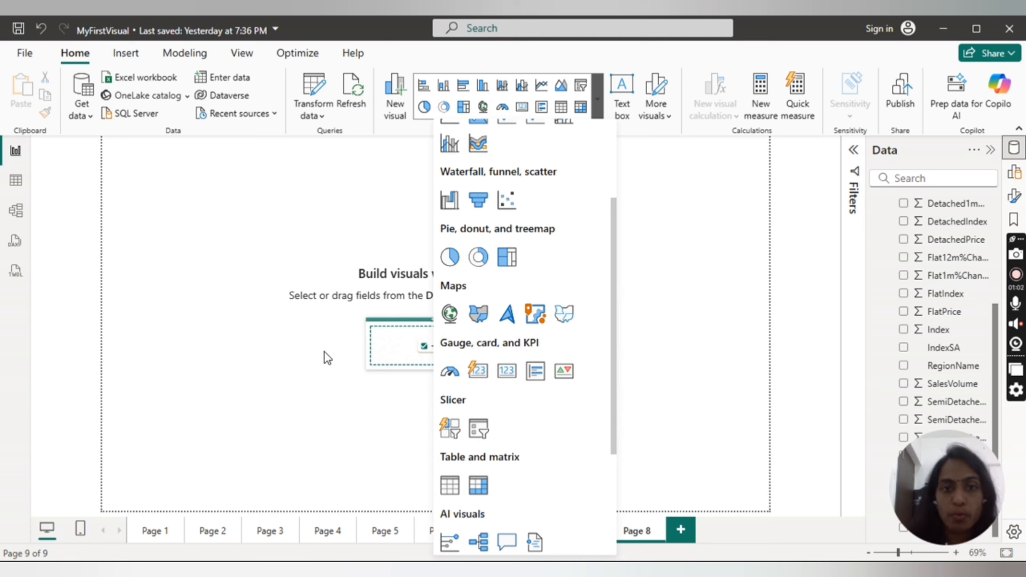
Insert a map visual on Page 8 and enlarge it to cover most of the report canvas
click(451, 314)
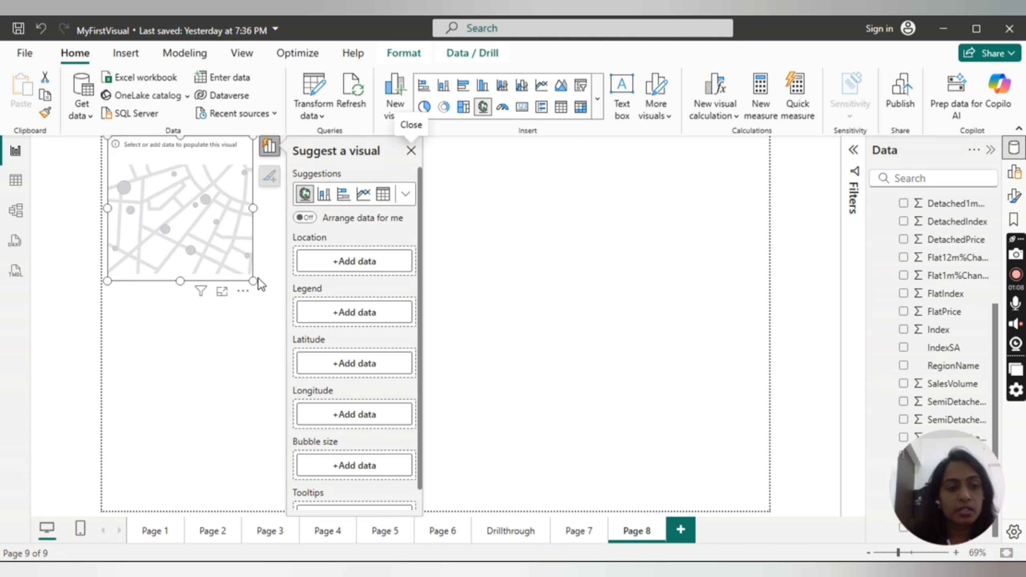
drag(258, 282, 739, 498)
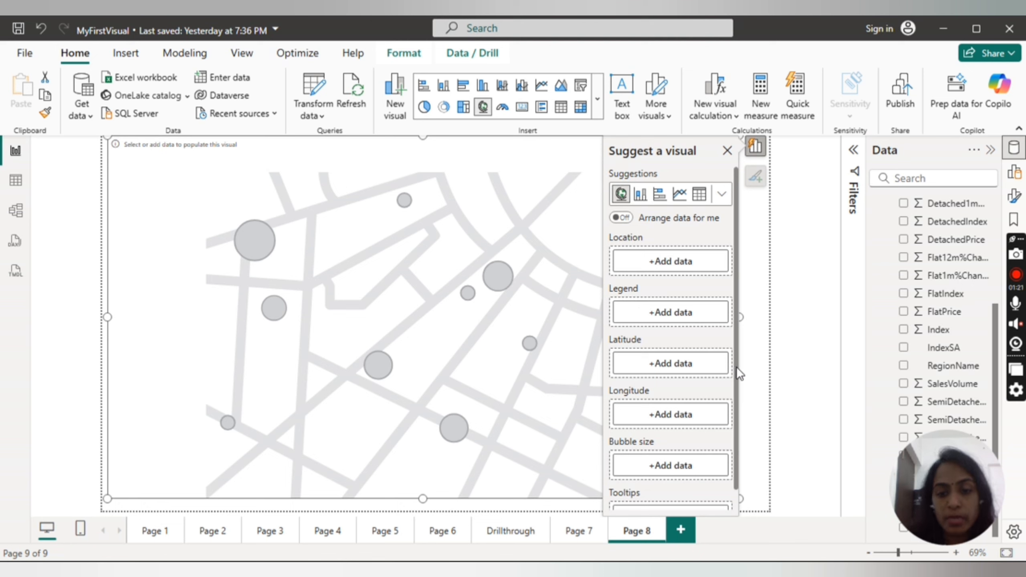
scroll(735, 367, down, 1)
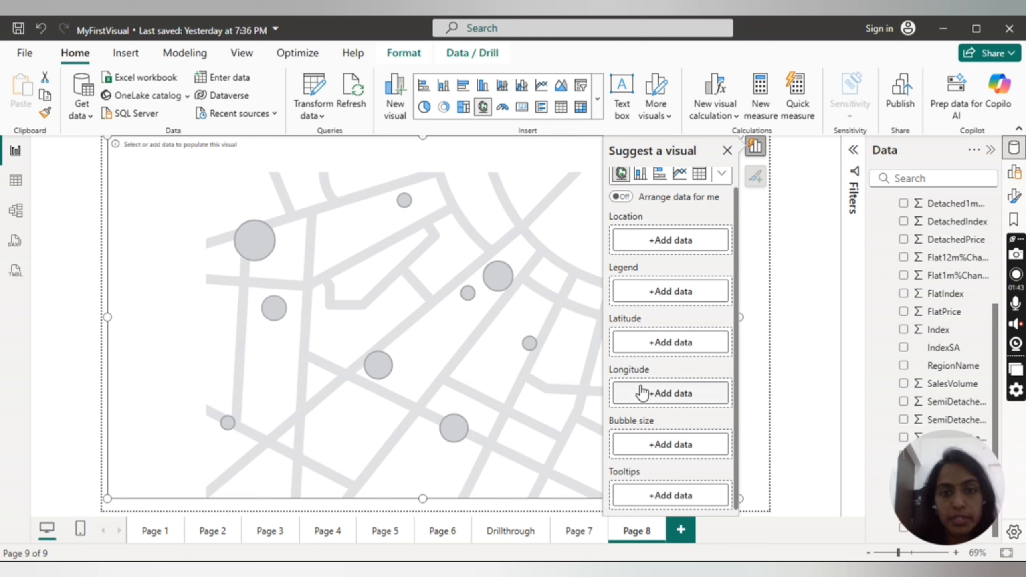
drag(735, 372, 736, 337)
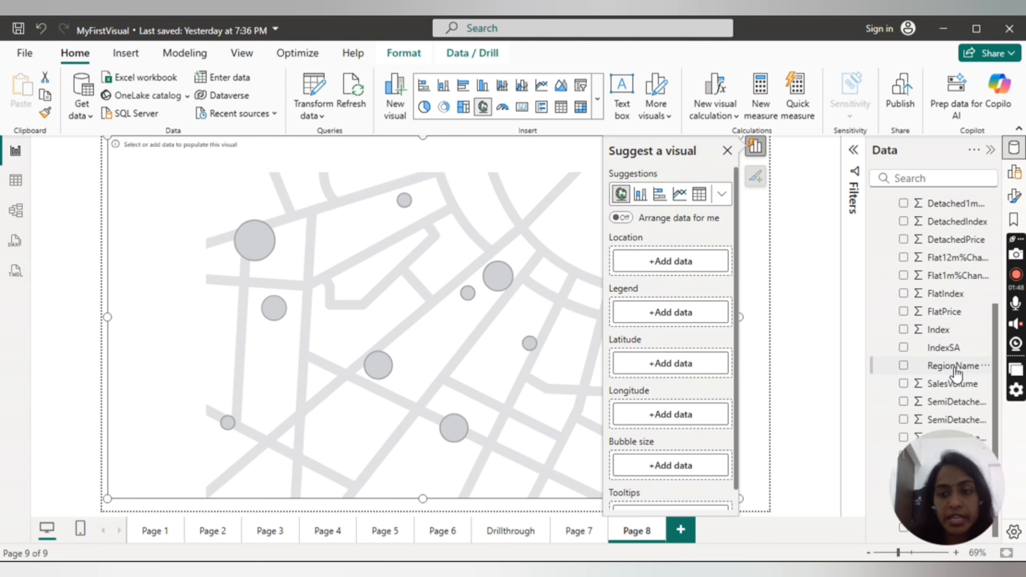
Assign the RegionName field to the map's Location and widen the visual slightly towards the canvas edge
drag(940, 366, 666, 267)
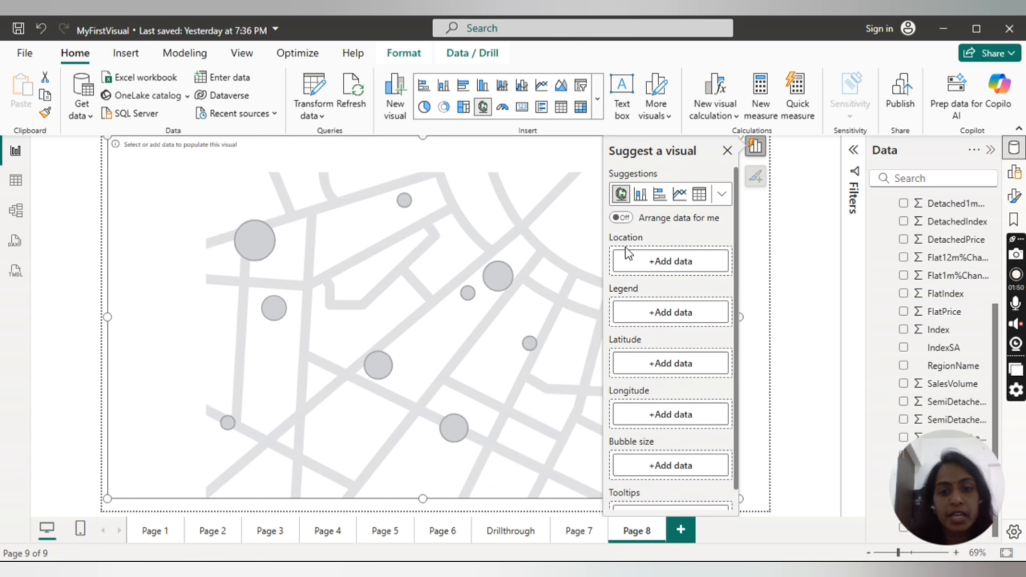
click(657, 266)
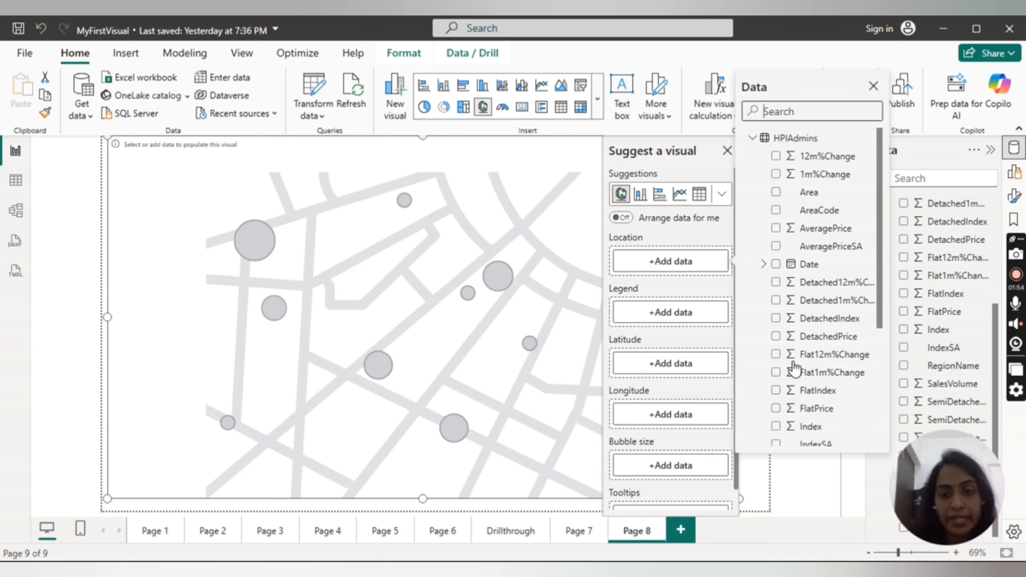
drag(880, 281, 873, 344)
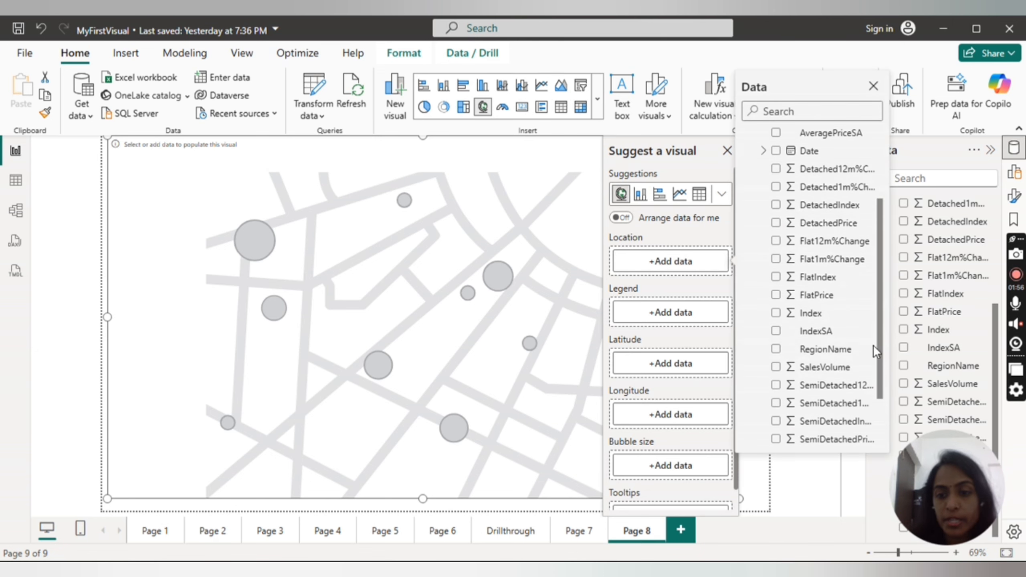
click(776, 349)
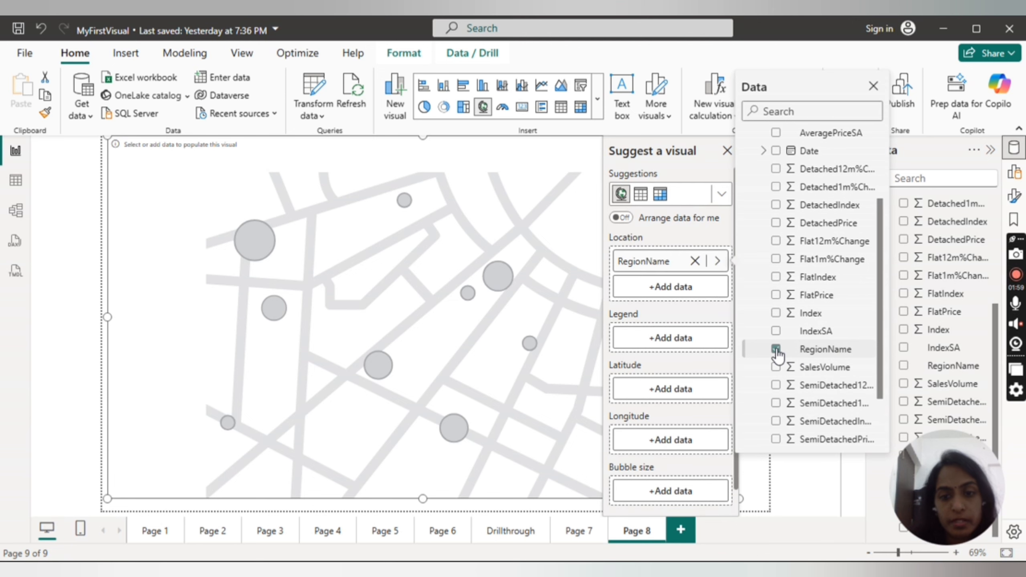
click(874, 89)
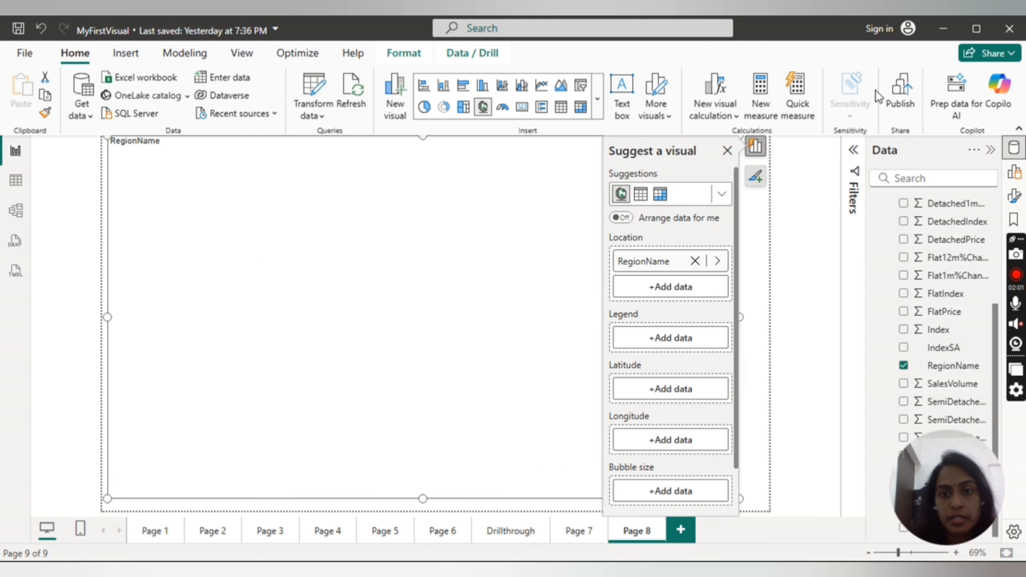
click(727, 150)
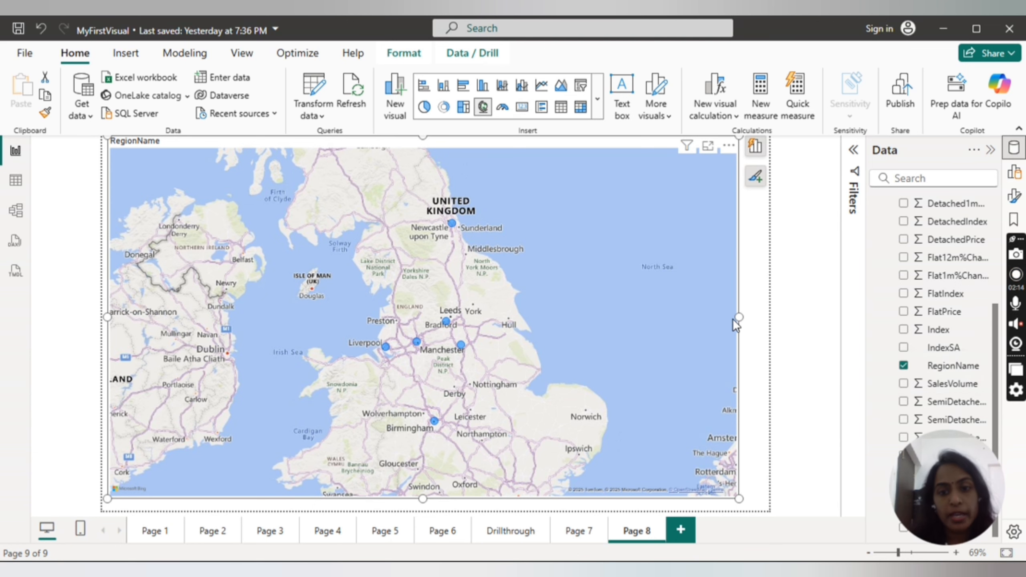
drag(738, 318, 754, 321)
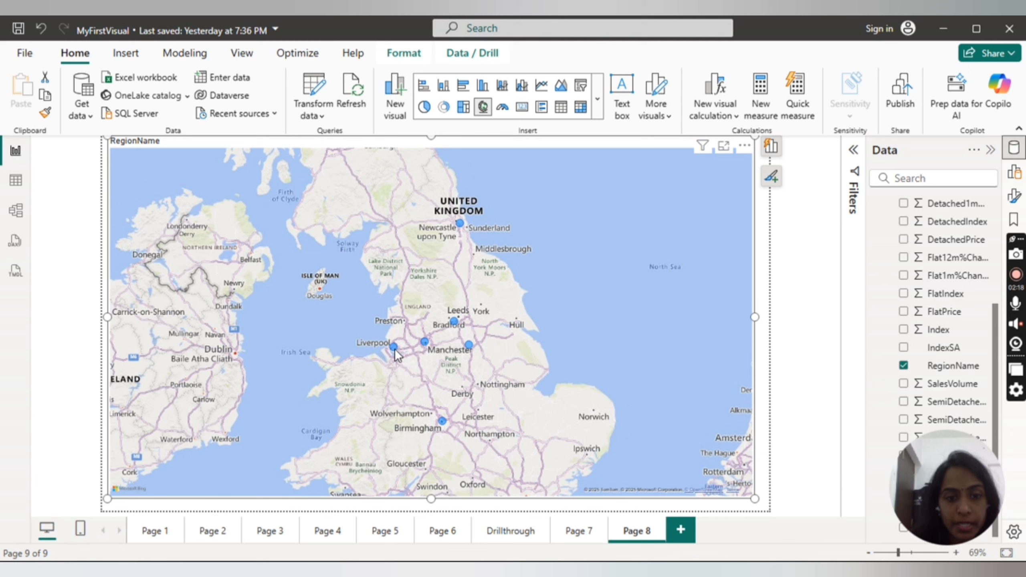
mouse_move(473, 330)
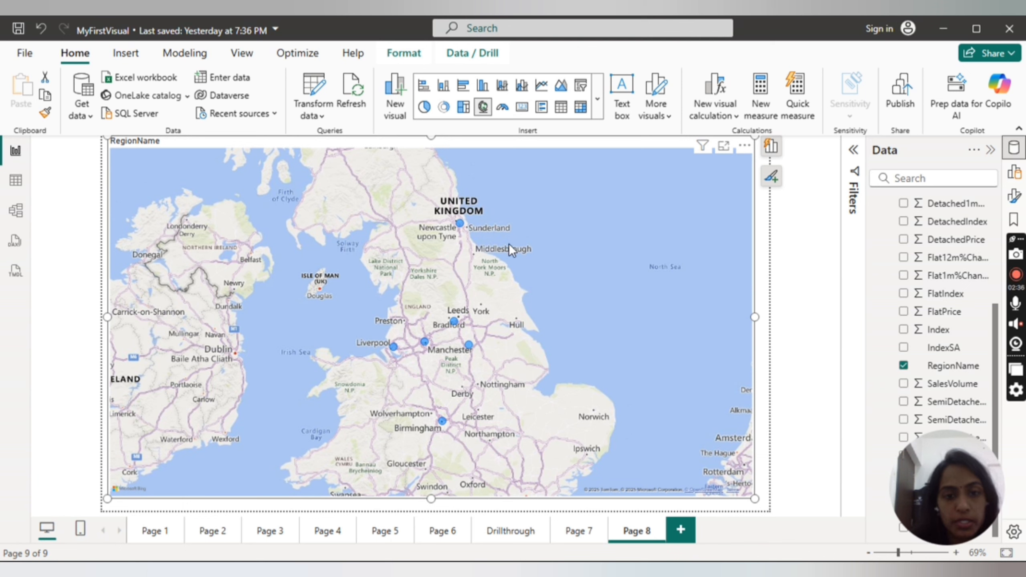
Assign the RegionName field to the map's Legend so each region's bubble gets its own colour
click(771, 146)
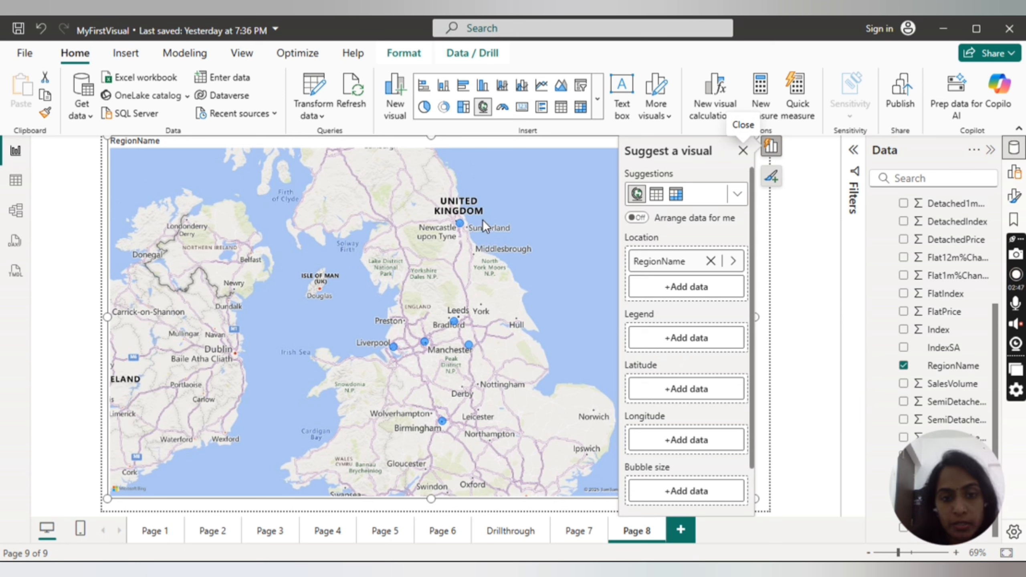
click(682, 337)
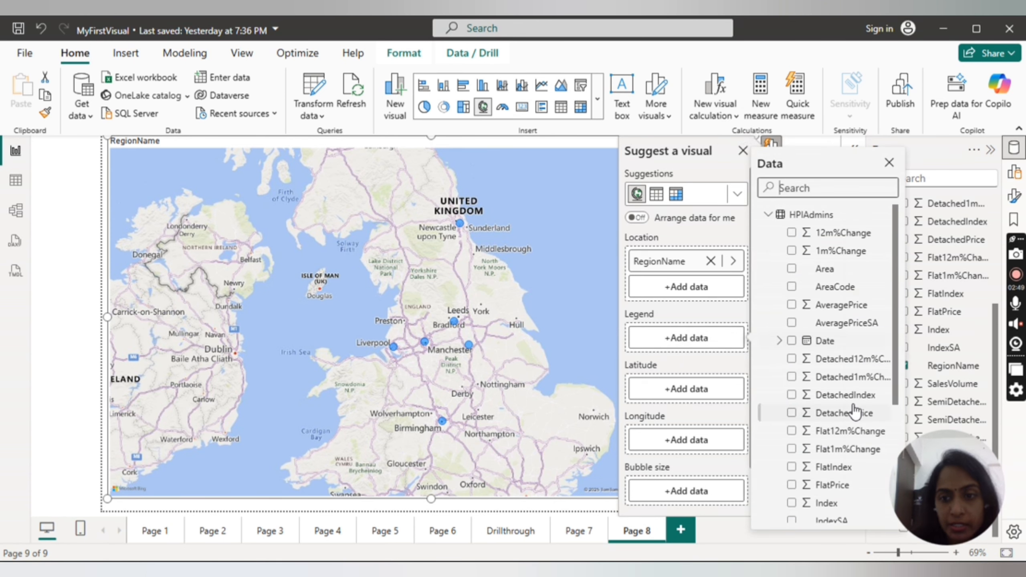
drag(893, 315, 894, 368)
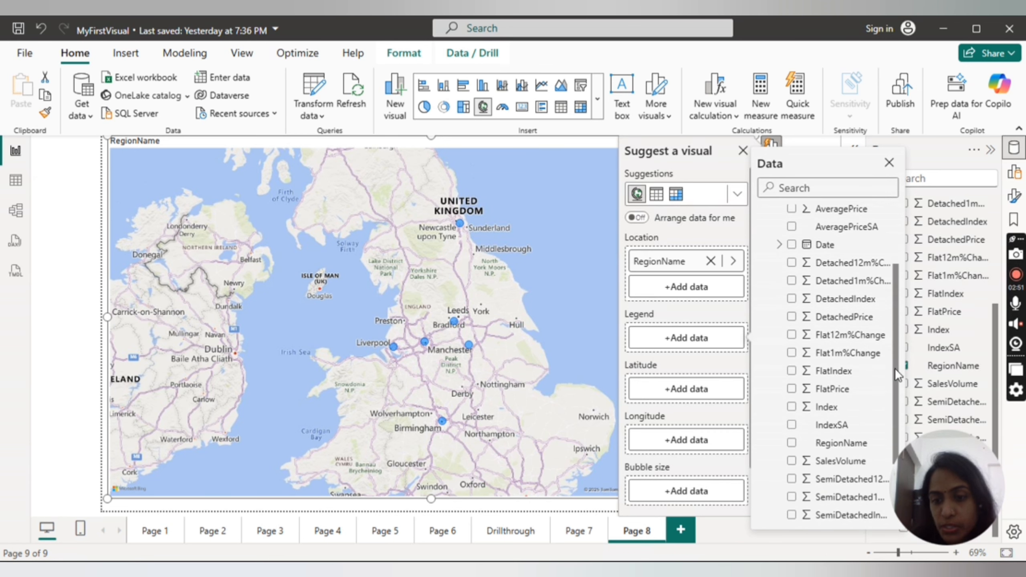
click(791, 443)
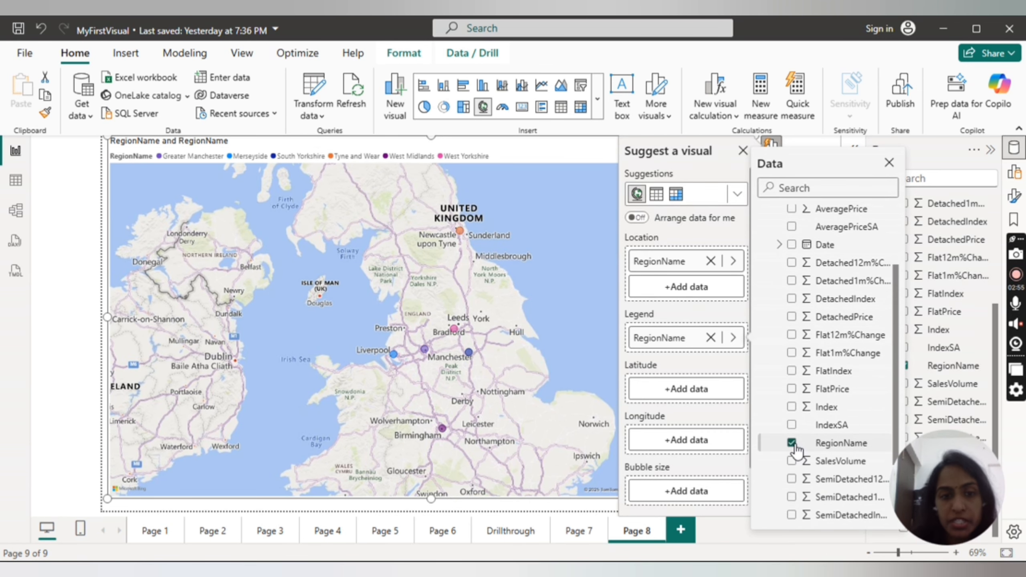
click(889, 163)
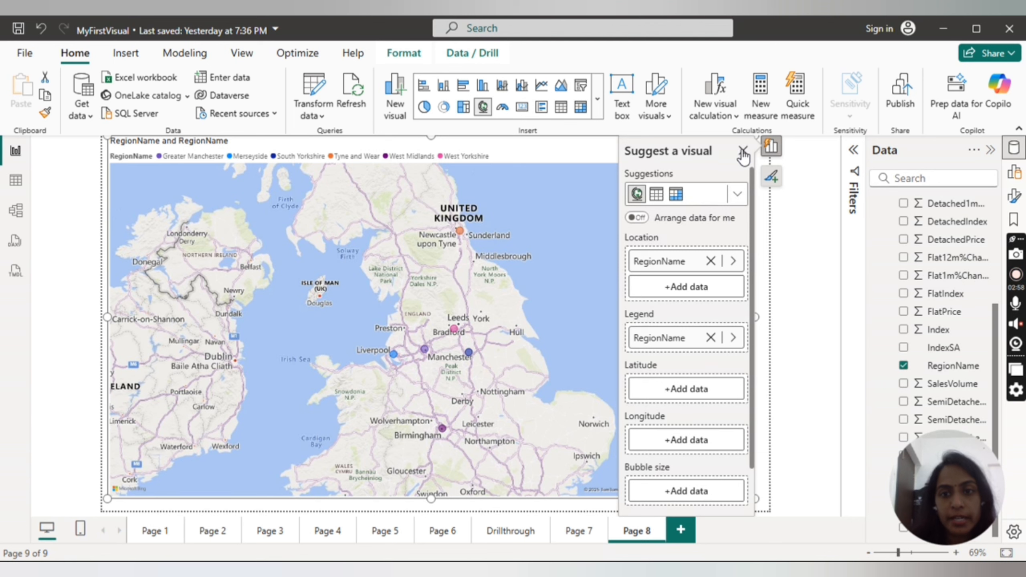
click(743, 150)
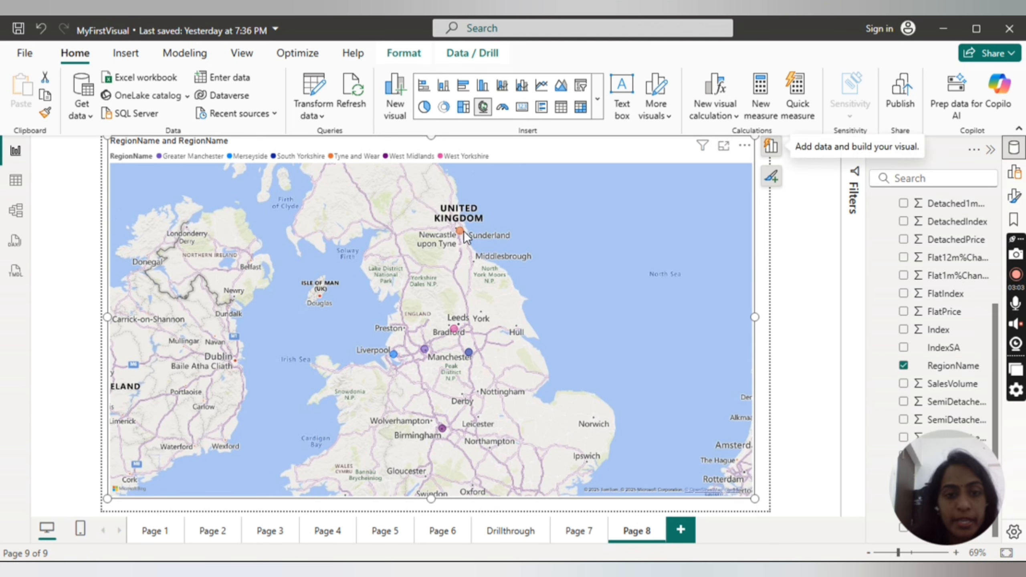
Assign the SalesVolume field to the map's Bubble size and close the visual's data setup
mouse_move(461, 229)
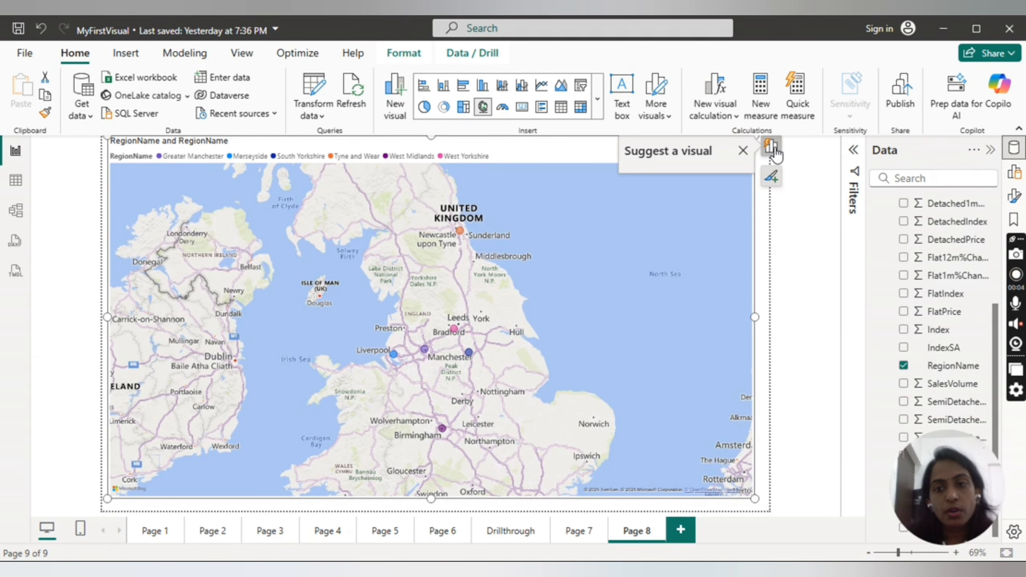
click(772, 178)
drag(751, 186, 755, 238)
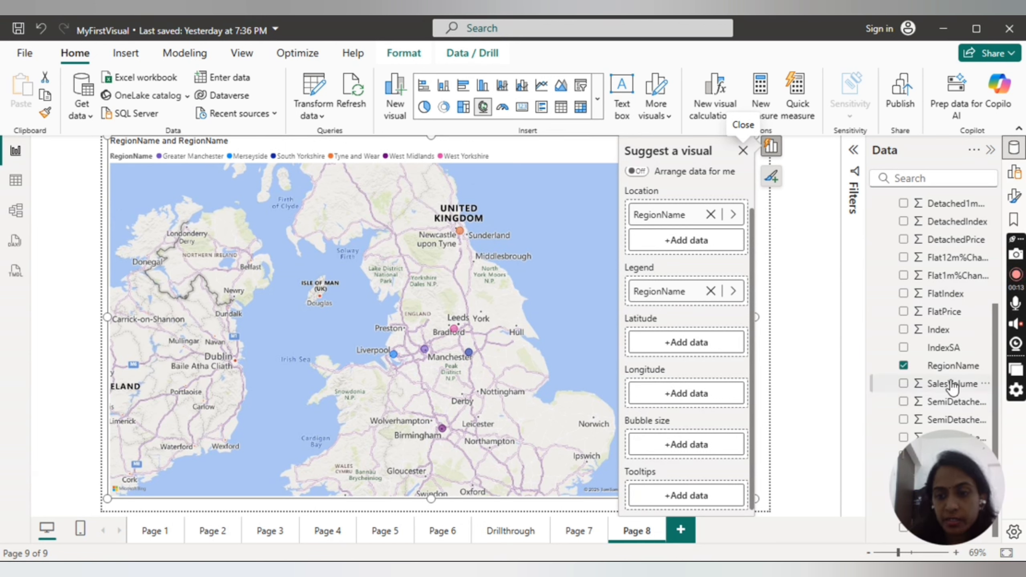
drag(952, 383, 700, 448)
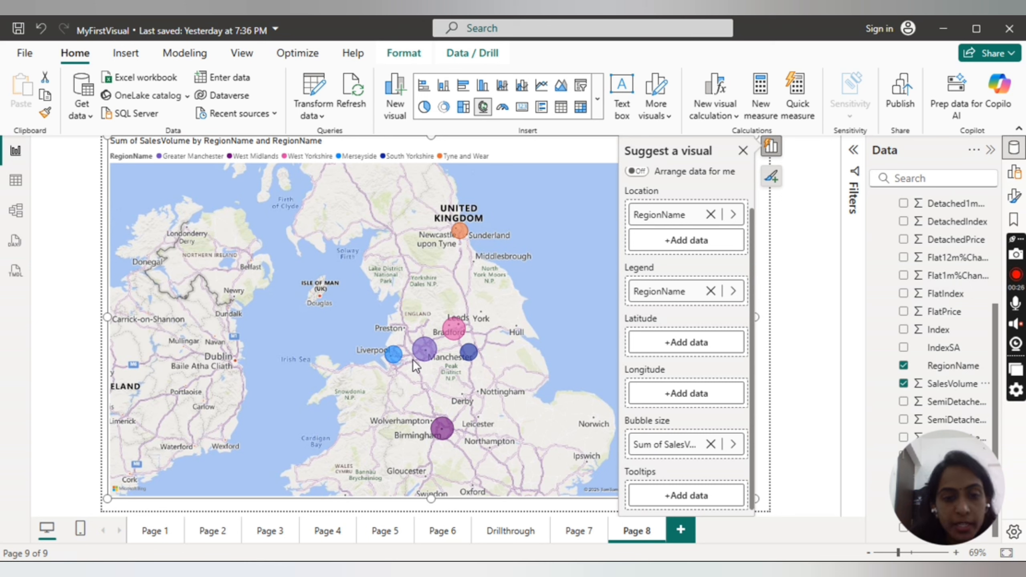
mouse_move(443, 439)
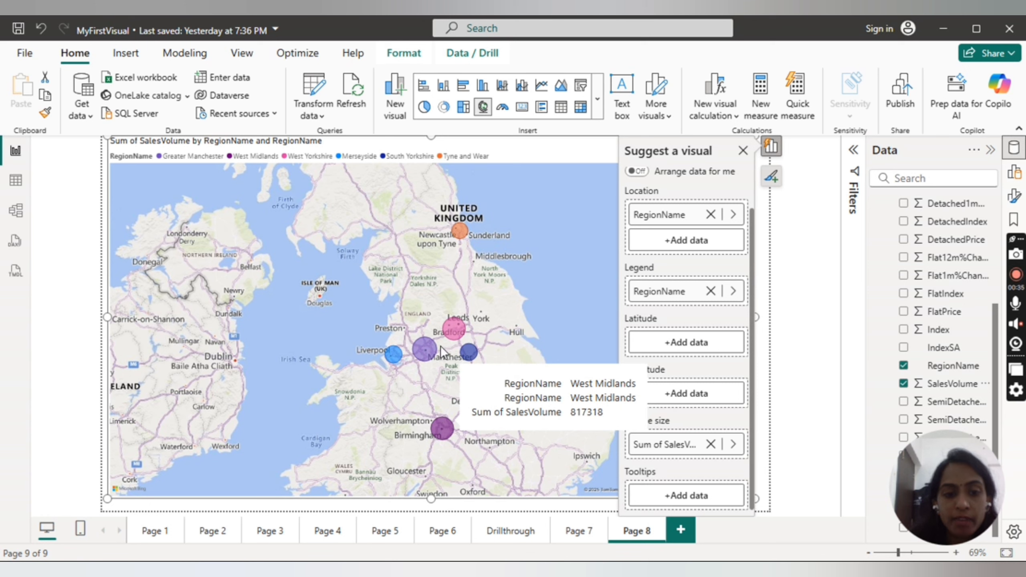
mouse_move(429, 349)
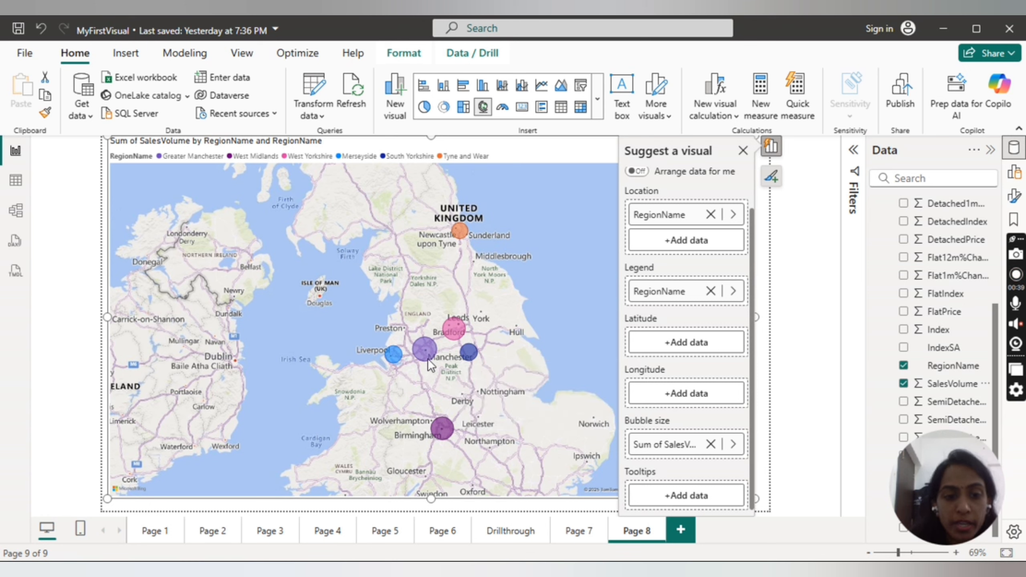
mouse_move(400, 357)
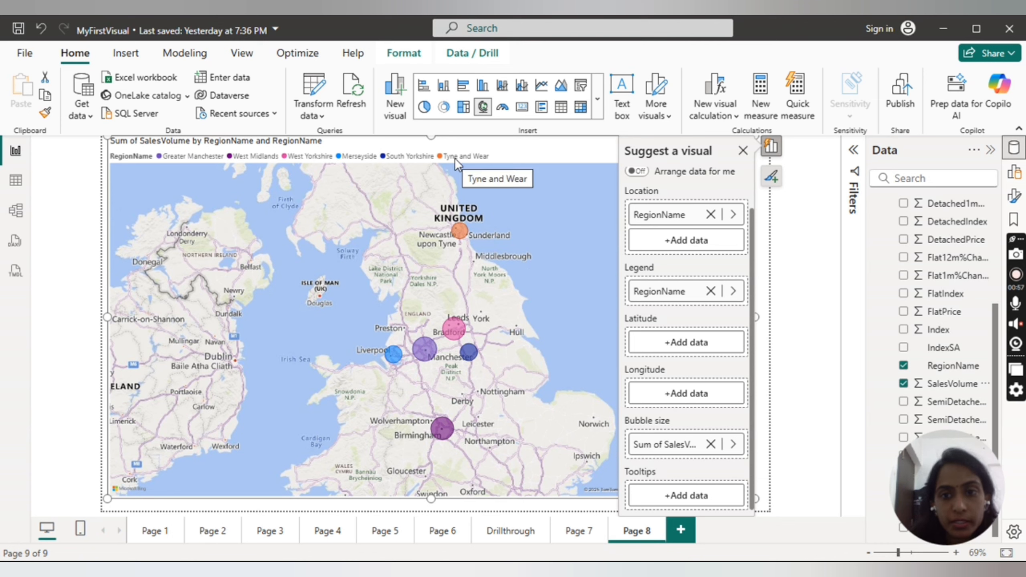
click(742, 150)
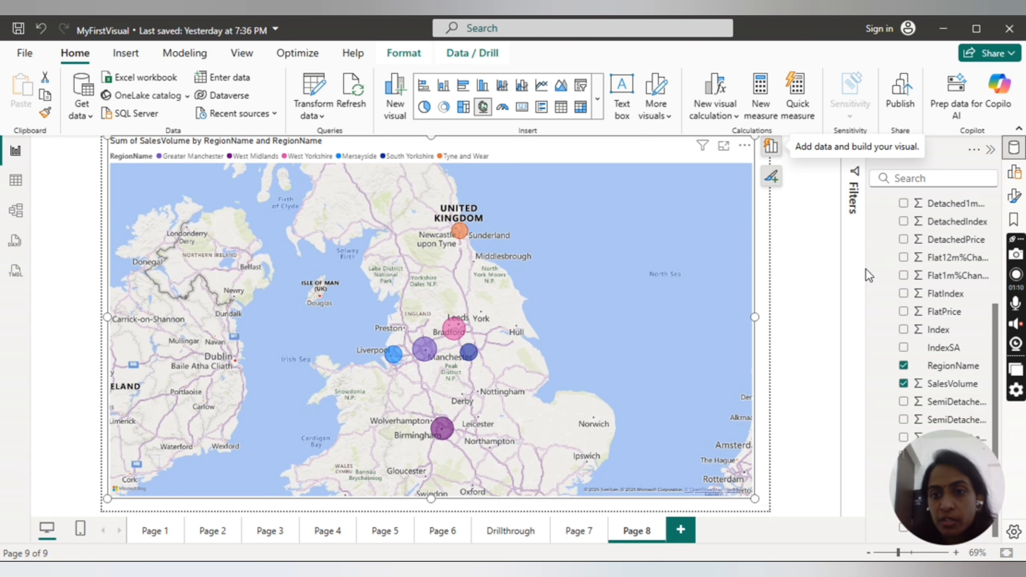
Open the formatting options for the map visual and expand its map settings
click(1015, 197)
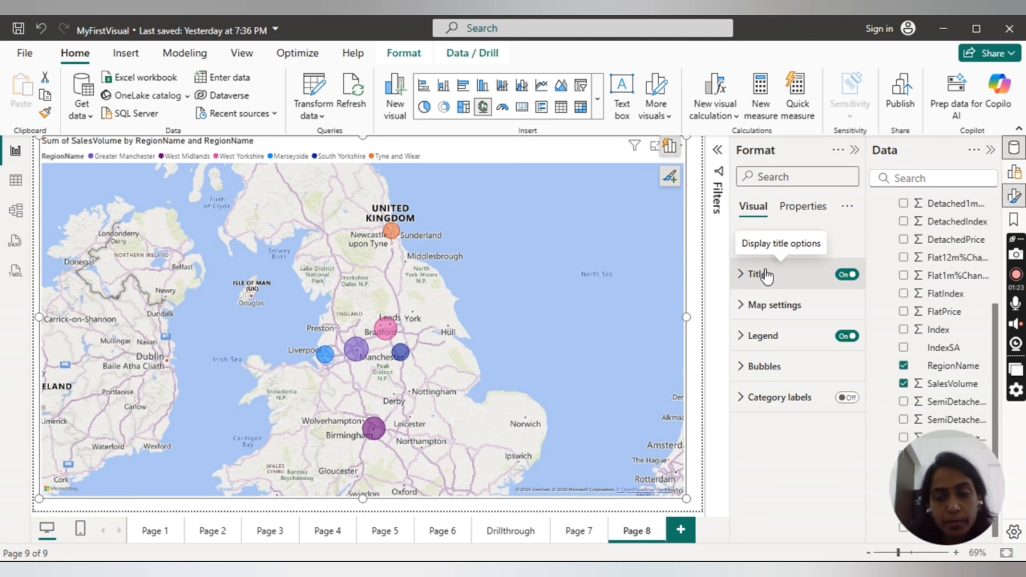
click(743, 307)
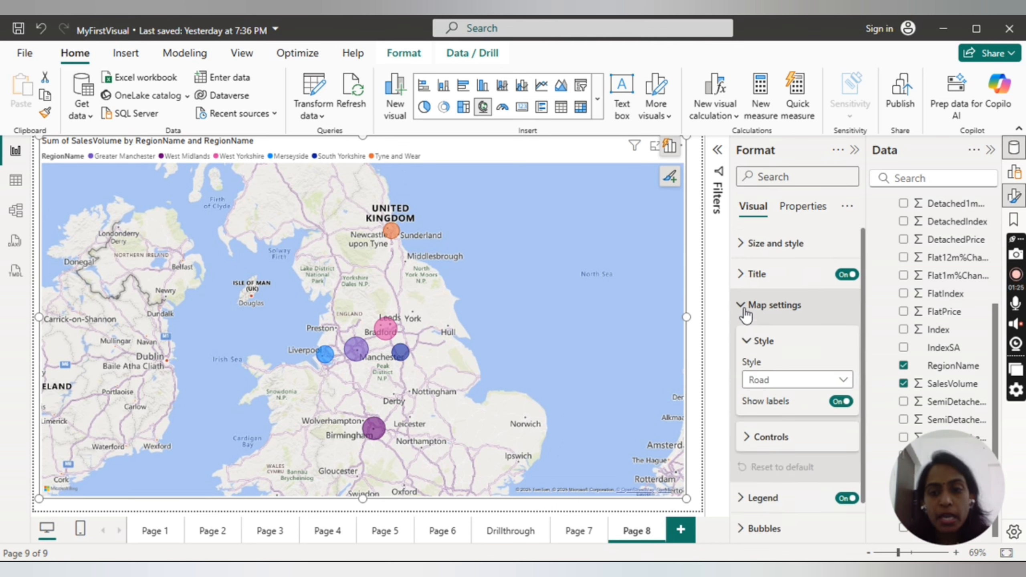
scroll(863, 320, down, 1)
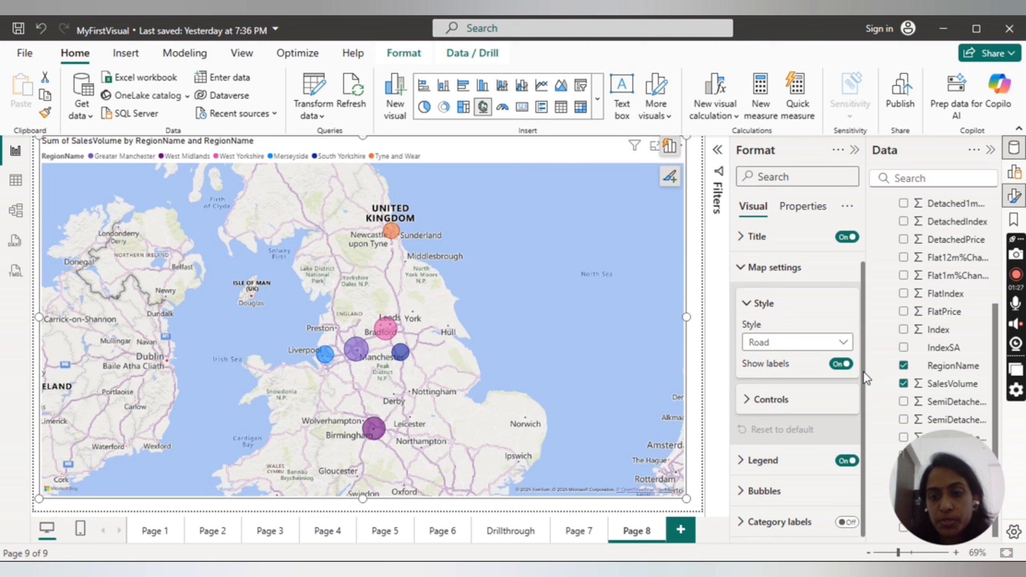
Try the Dark style on the map and return it to the default Road style
click(844, 350)
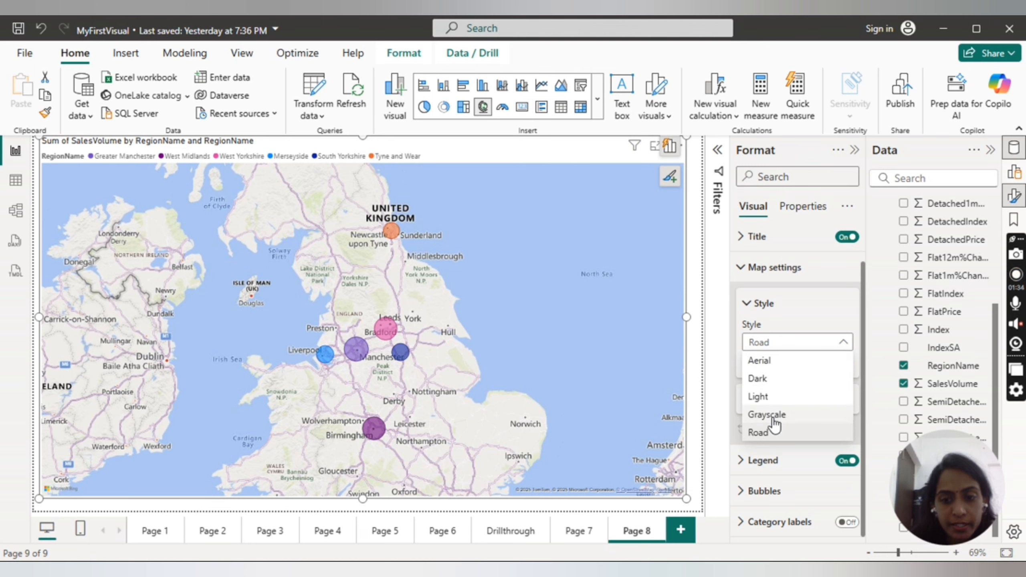
click(762, 379)
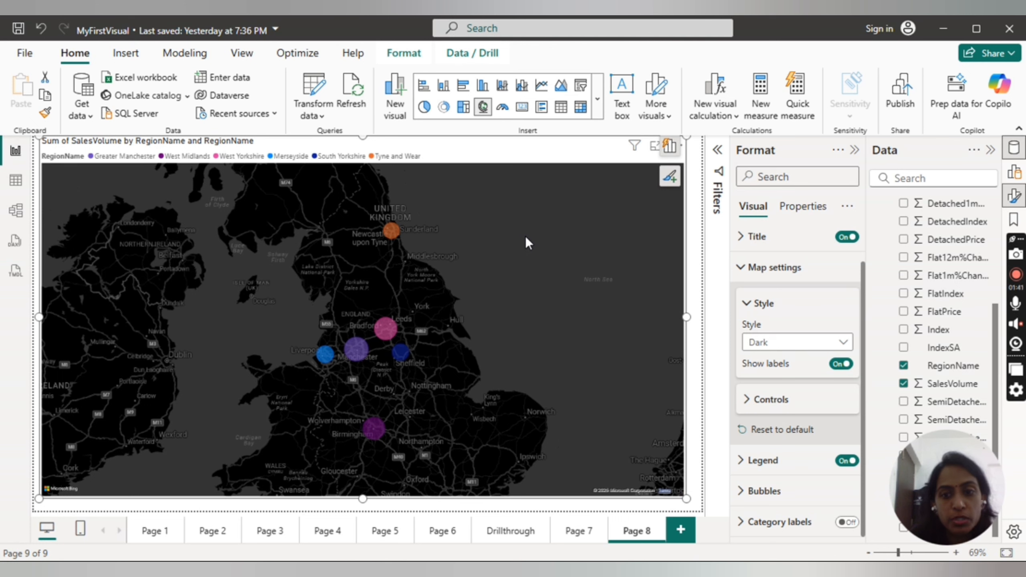
click(840, 342)
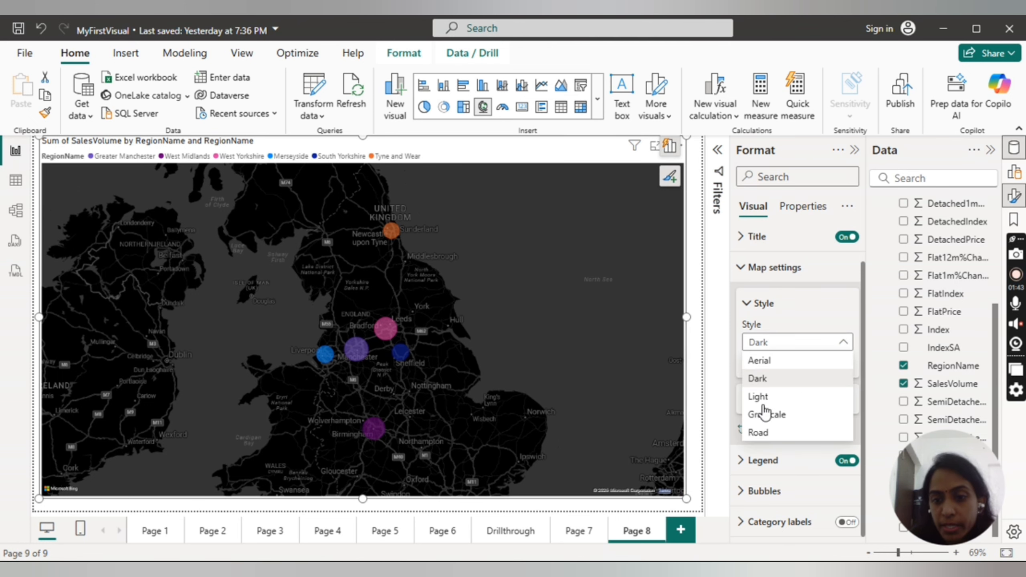
click(759, 437)
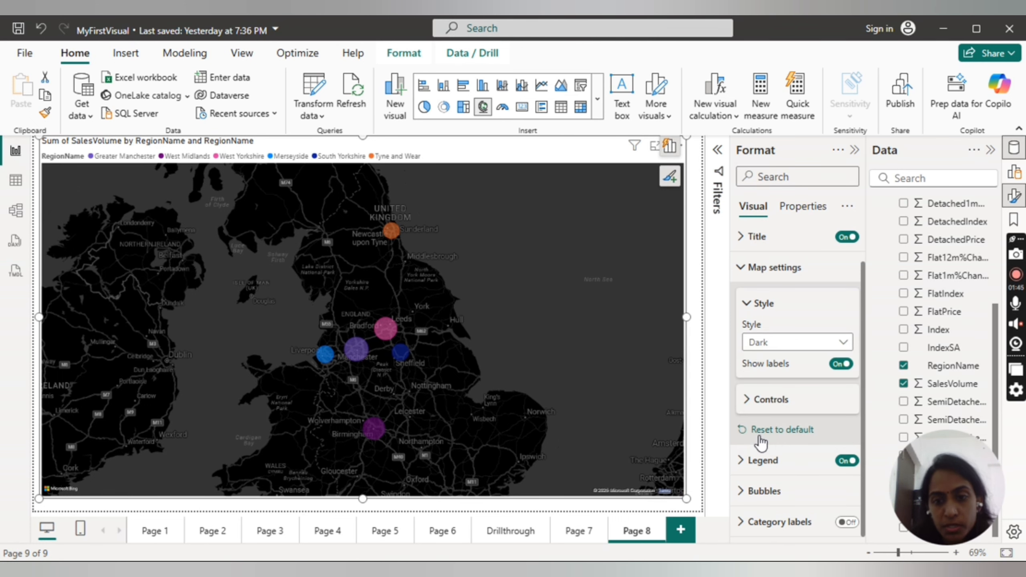
click(761, 430)
Expand the map's control settings and turn on the zoom buttons
click(747, 399)
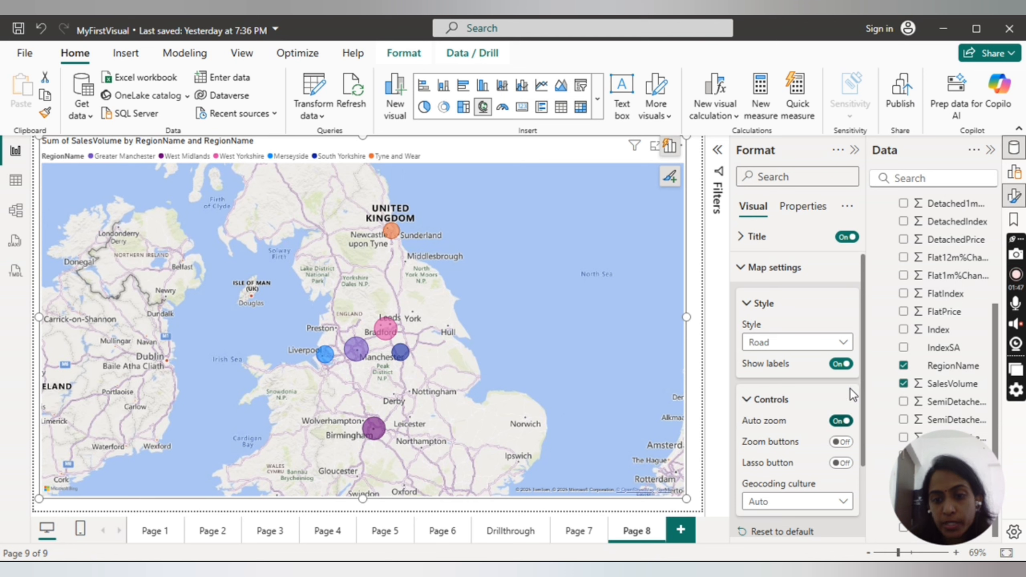
drag(863, 346, 863, 399)
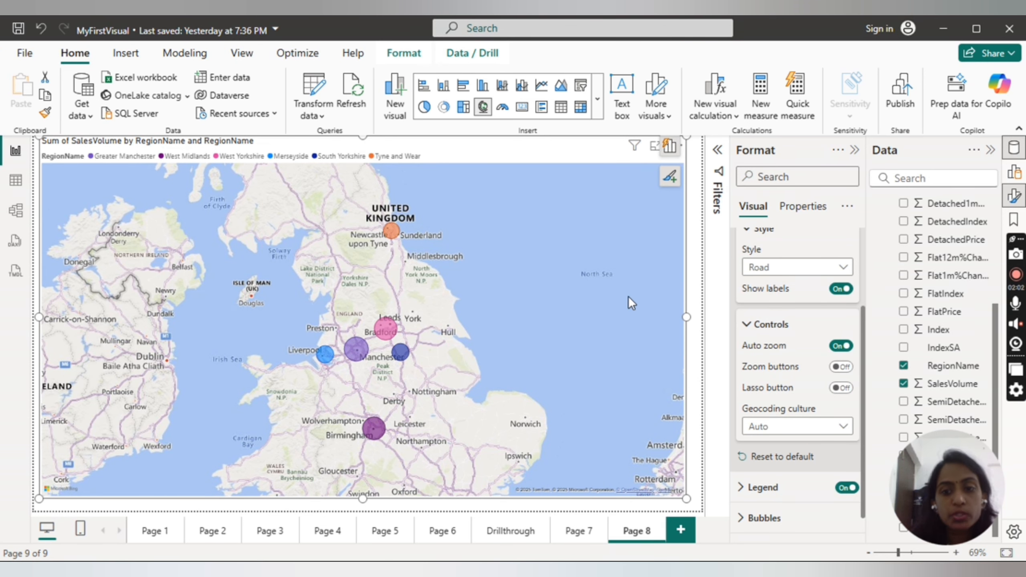
click(845, 368)
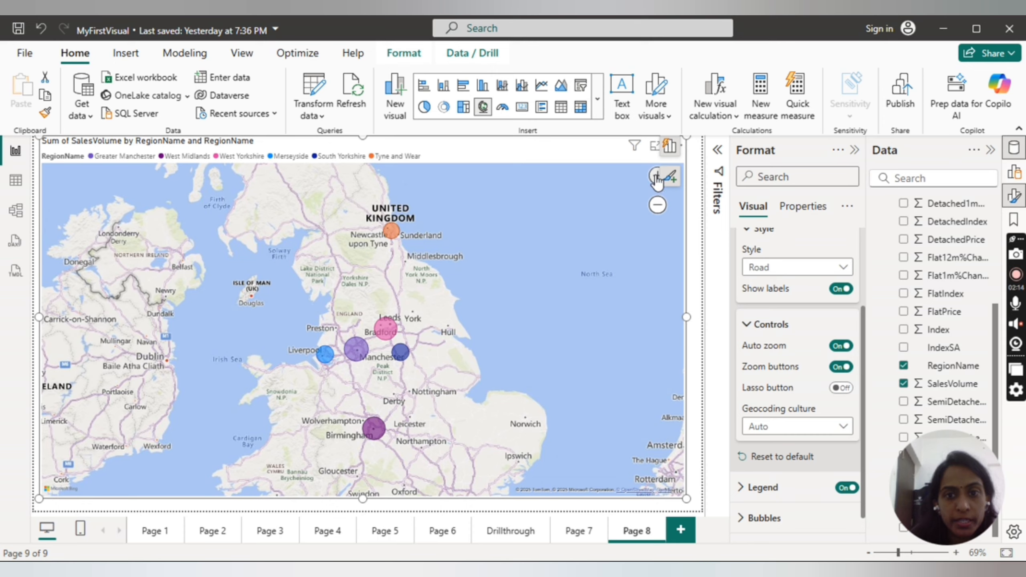
Test the map's zoom buttons by zooming in and back out, and examine the bubble tooltips
click(657, 178)
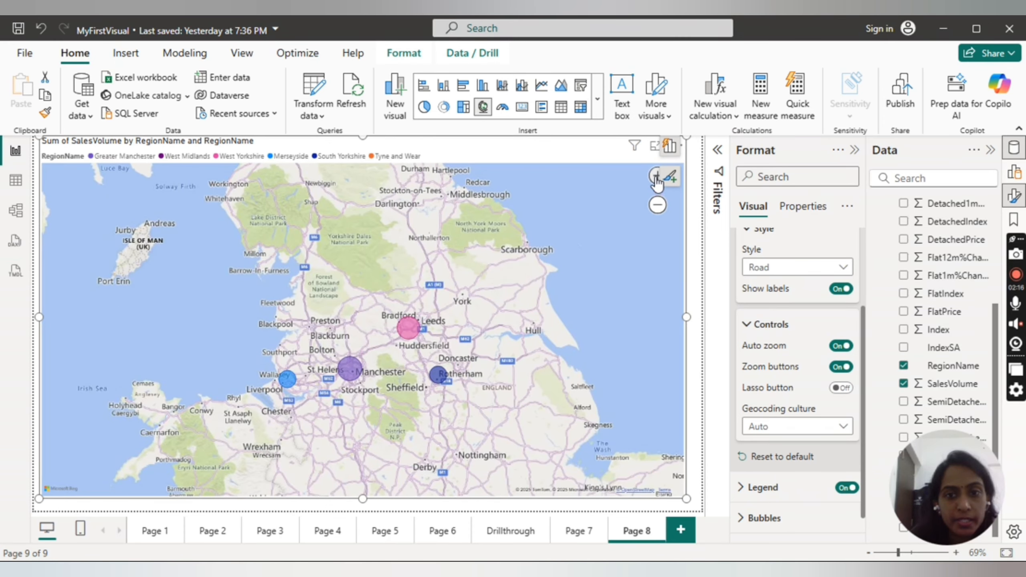
click(656, 178)
click(659, 207)
click(658, 207)
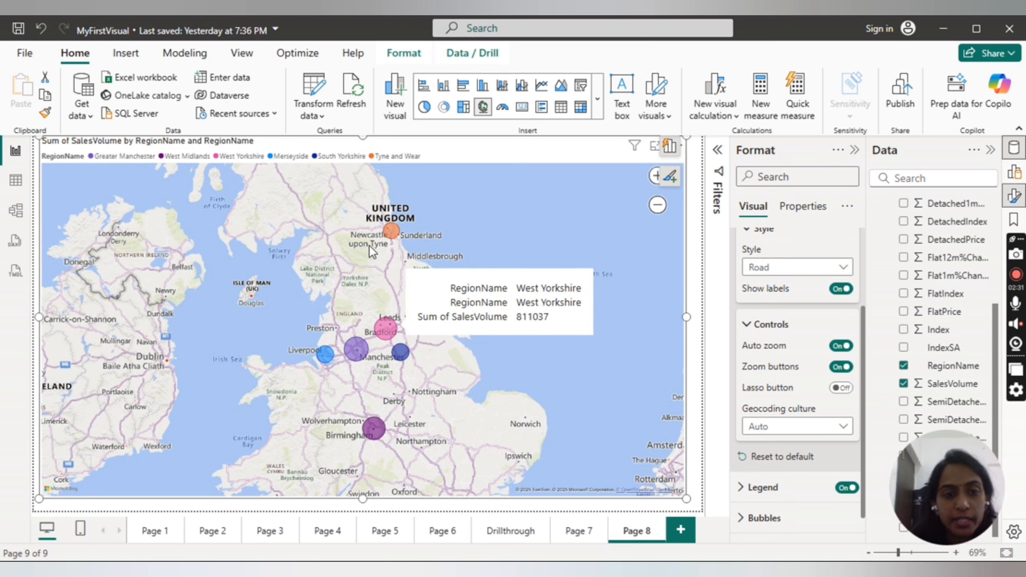
mouse_move(392, 237)
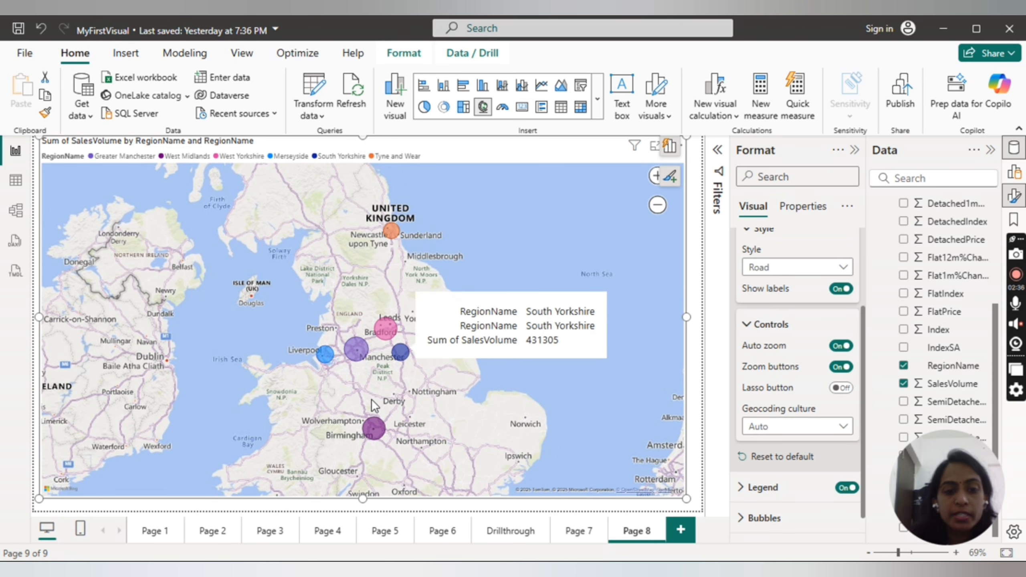
Try the lasso button by selecting the West Yorkshire, Greater Manchester and South Yorkshire bubbles, and turn the lasso button off again
click(841, 388)
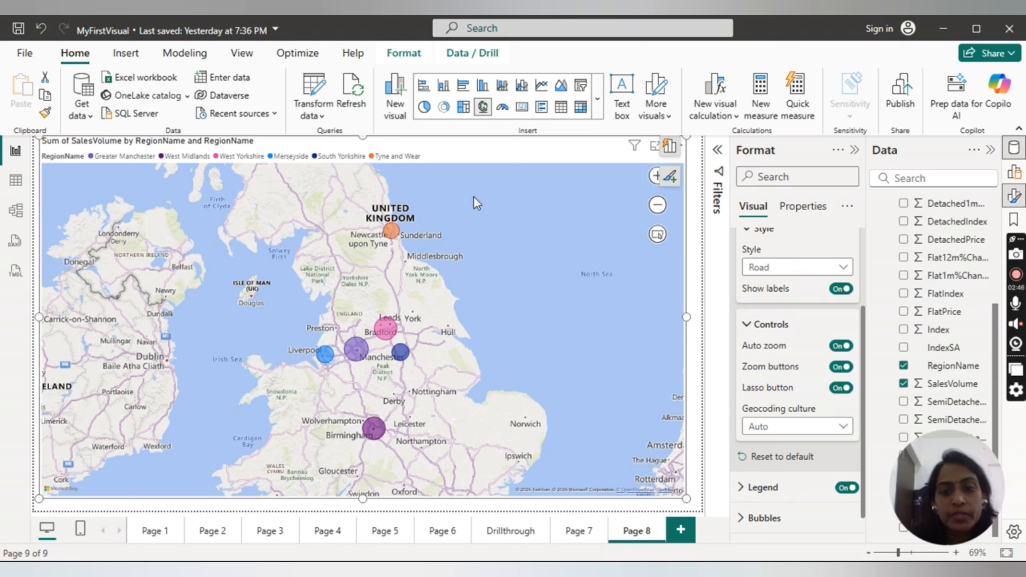
click(657, 235)
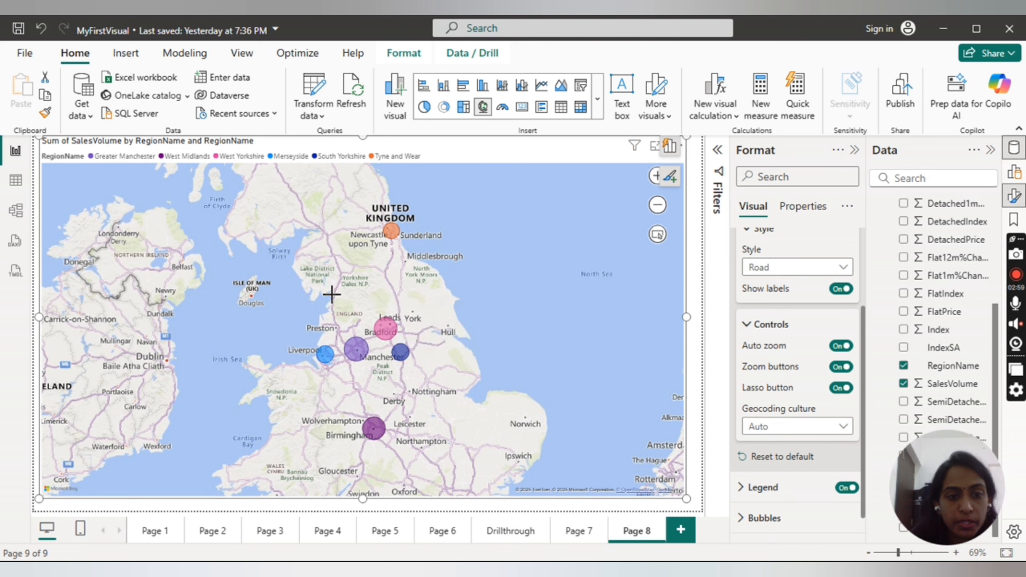
drag(334, 295, 444, 397)
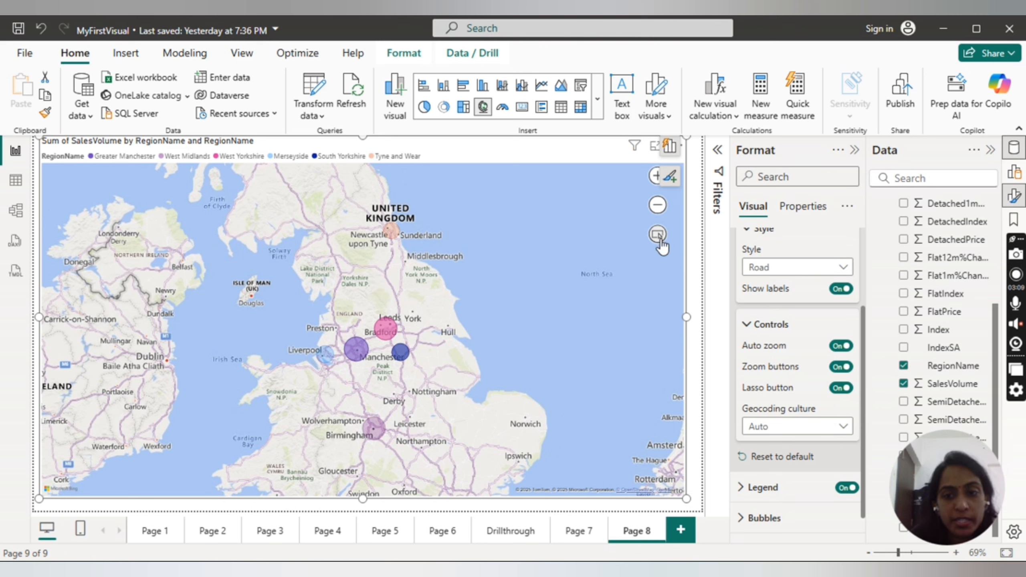
click(841, 388)
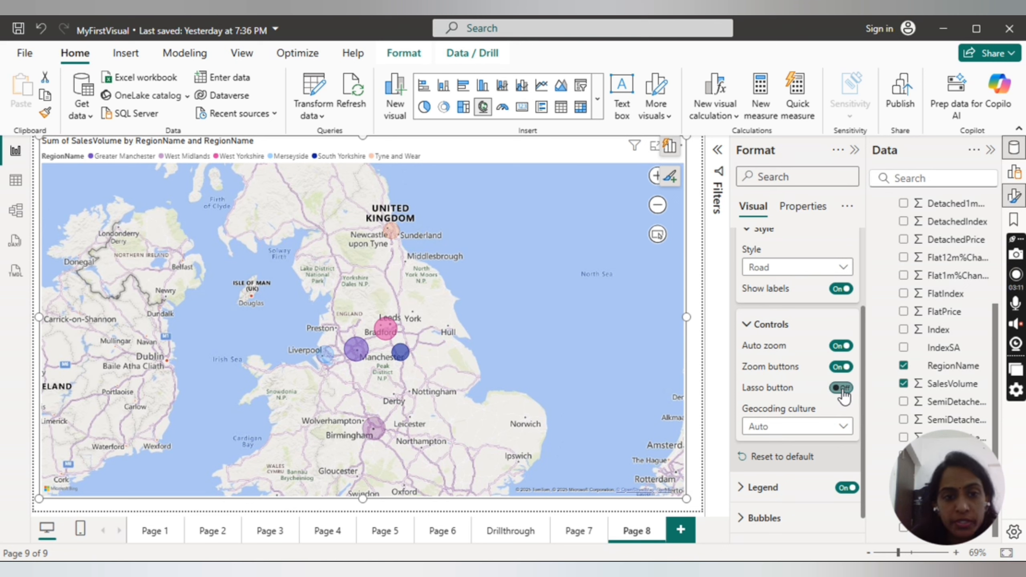
Collapse the map's control and style settings and expand the legend options to review them
click(752, 326)
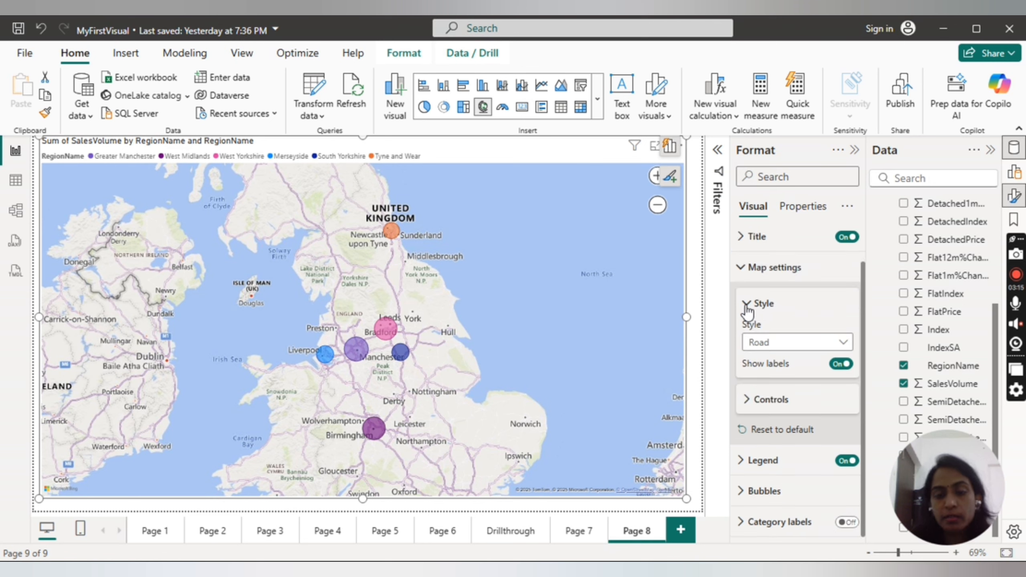
click(748, 307)
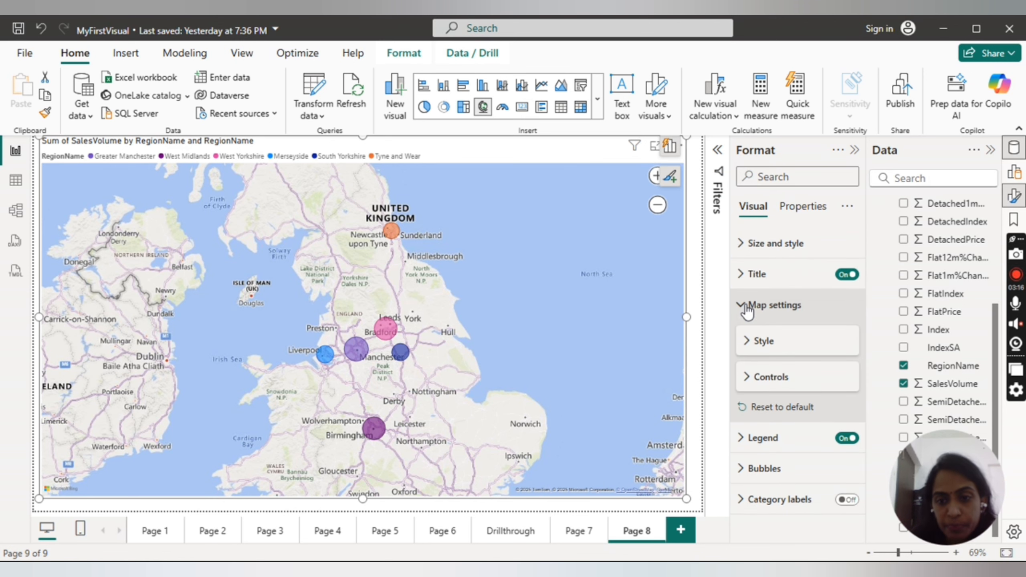
click(745, 436)
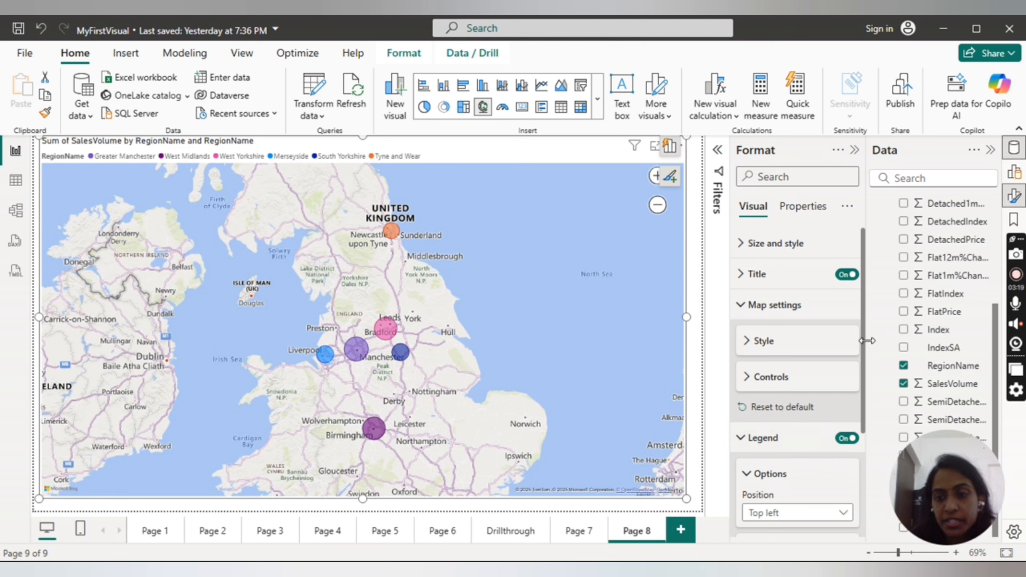
scroll(860, 412, down, 3)
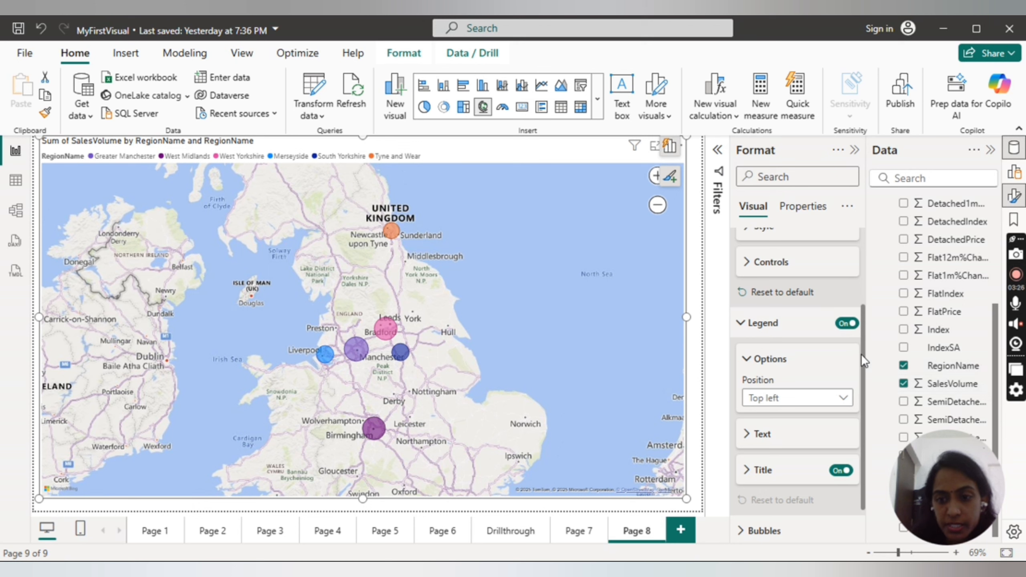
scroll(863, 431, down, 1)
Expand the bubble settings and review the size and the colour options for each region
click(742, 490)
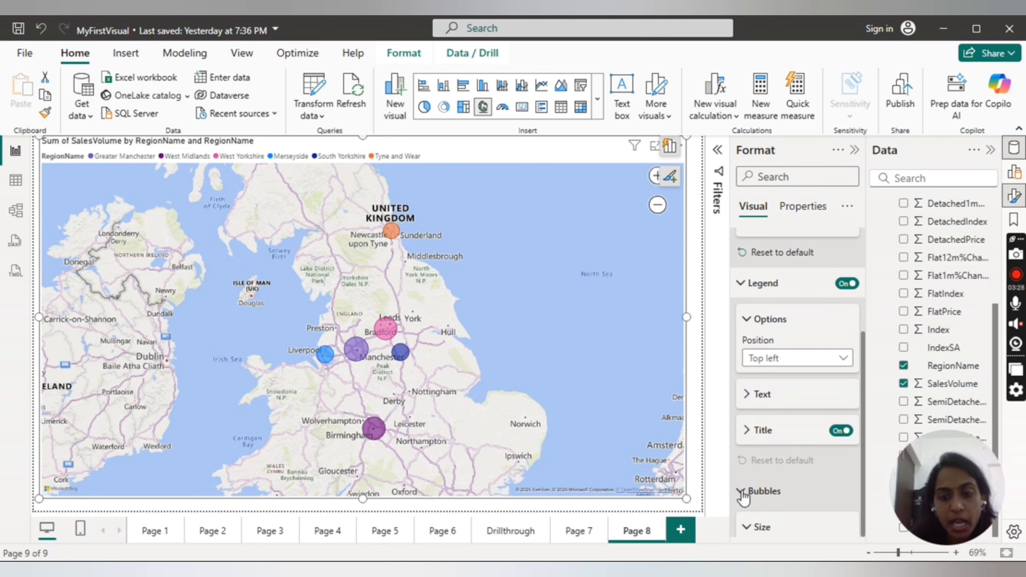
drag(862, 327, 869, 424)
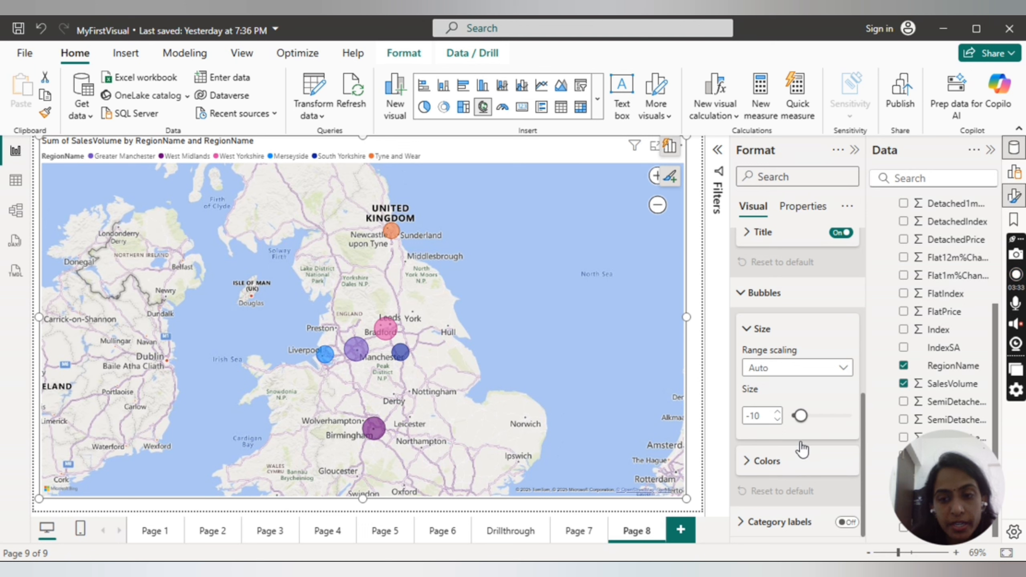
click(747, 462)
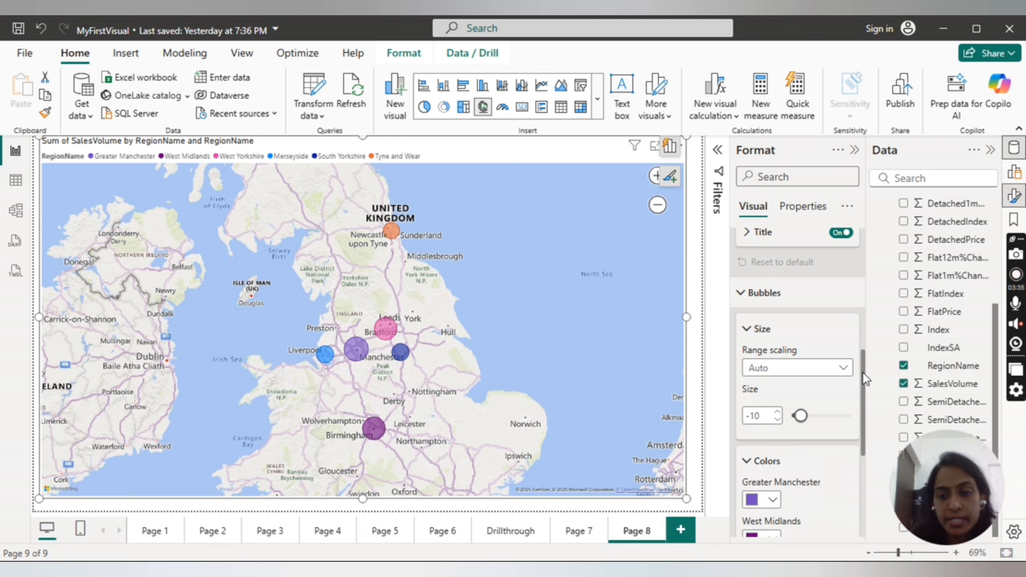
drag(862, 372, 863, 454)
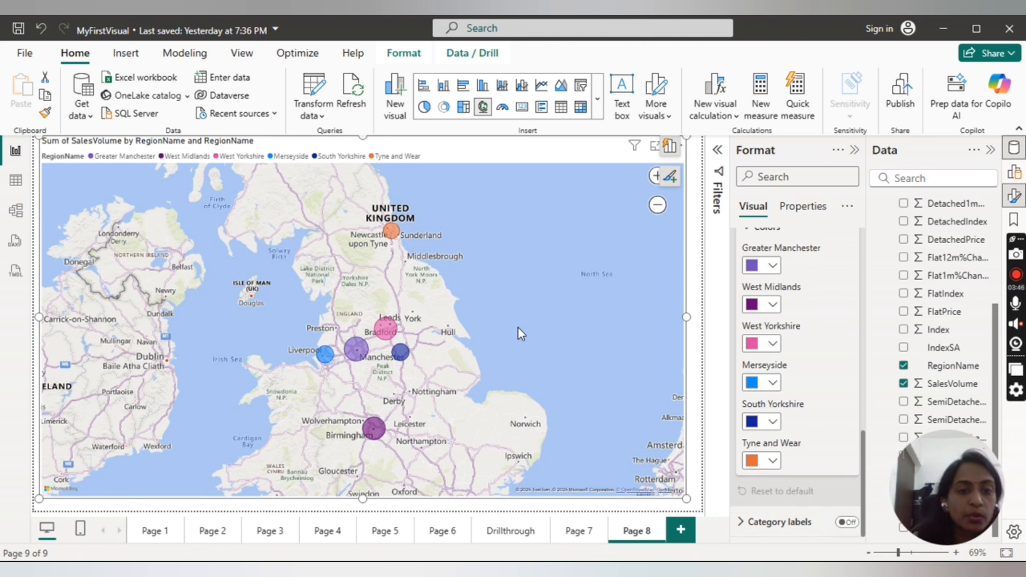
mouse_move(393, 231)
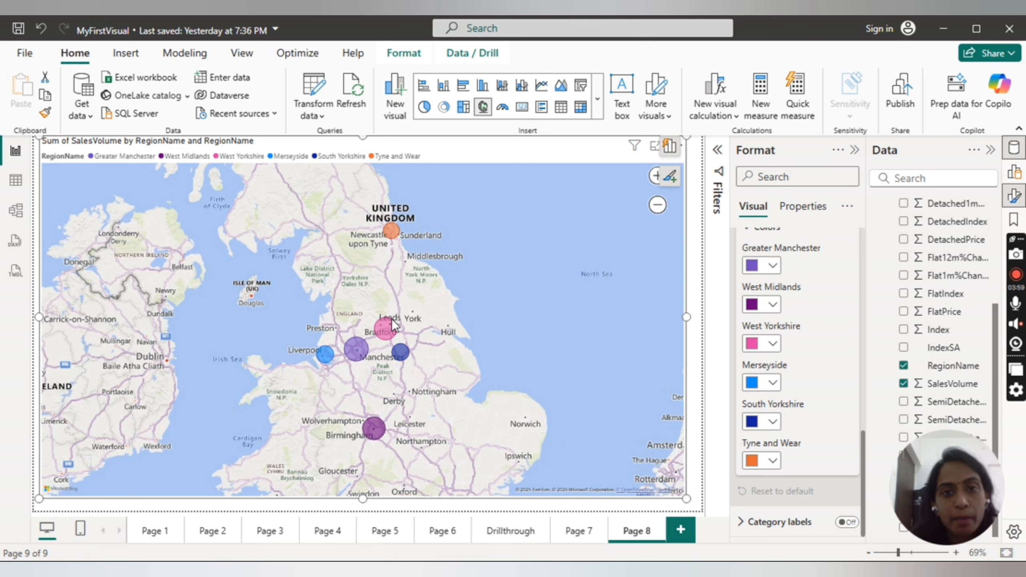
Turn on category labels for the map's bubbles
click(848, 522)
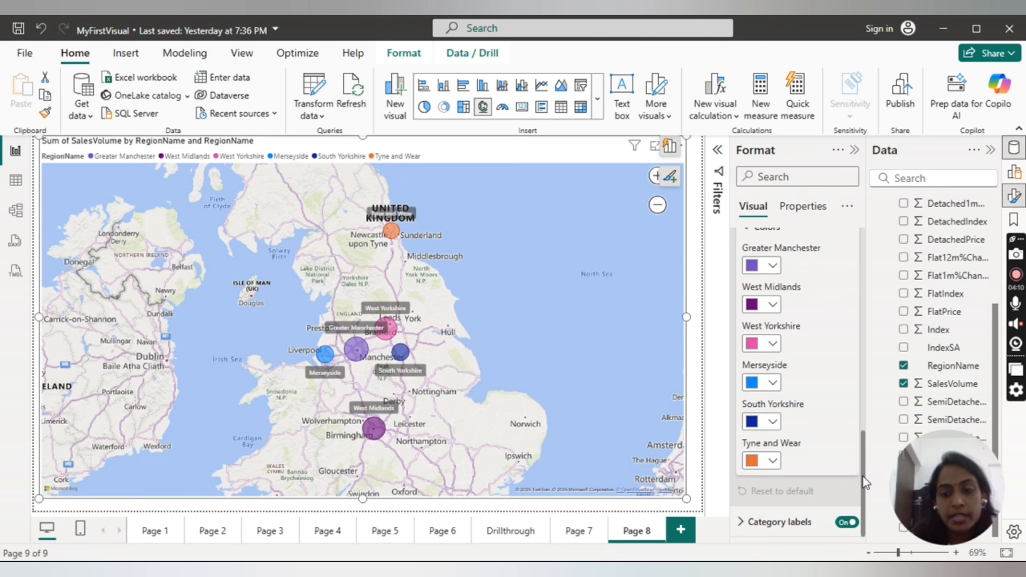
scroll(864, 444, up, 1)
drag(866, 428, 868, 306)
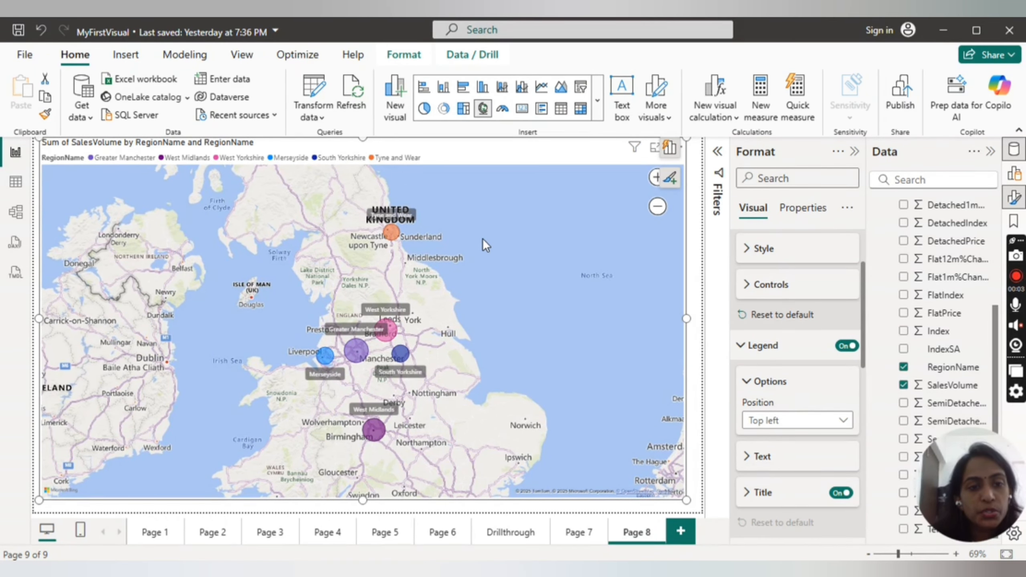
Add a new report page and insert a filled map visual enlarged to cover most of the canvas
click(687, 533)
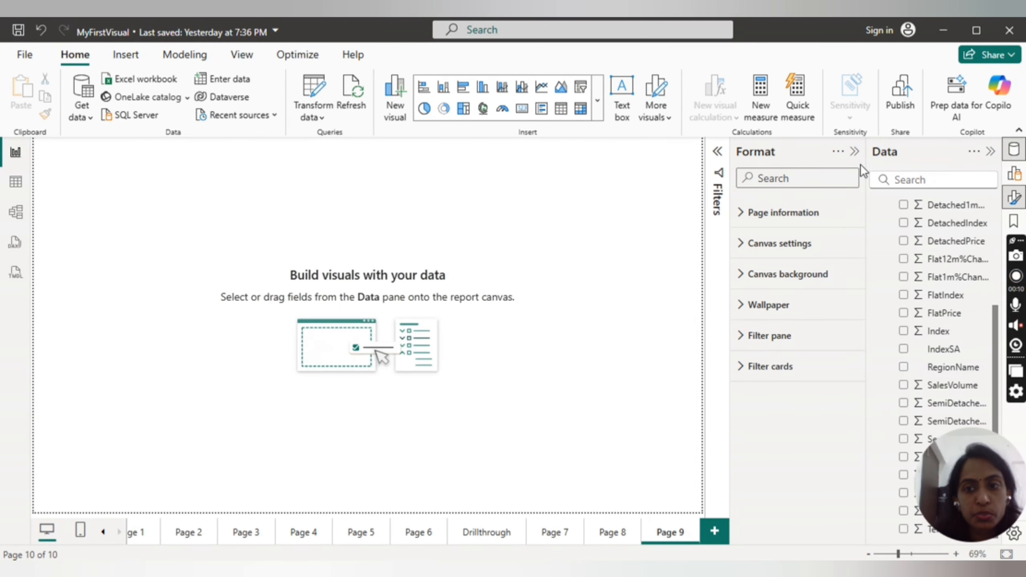
click(854, 152)
click(597, 101)
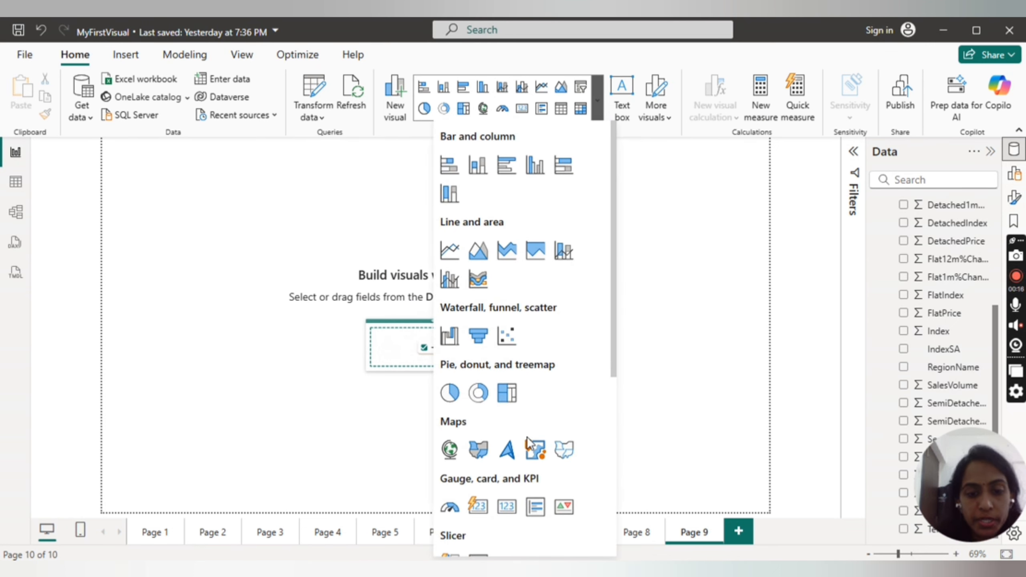
click(483, 445)
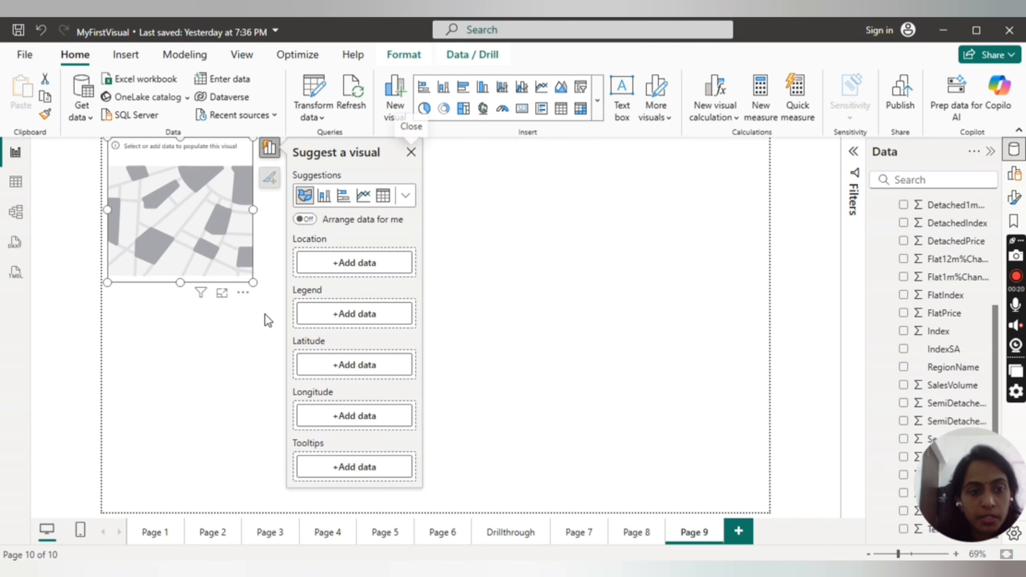
drag(254, 282, 714, 500)
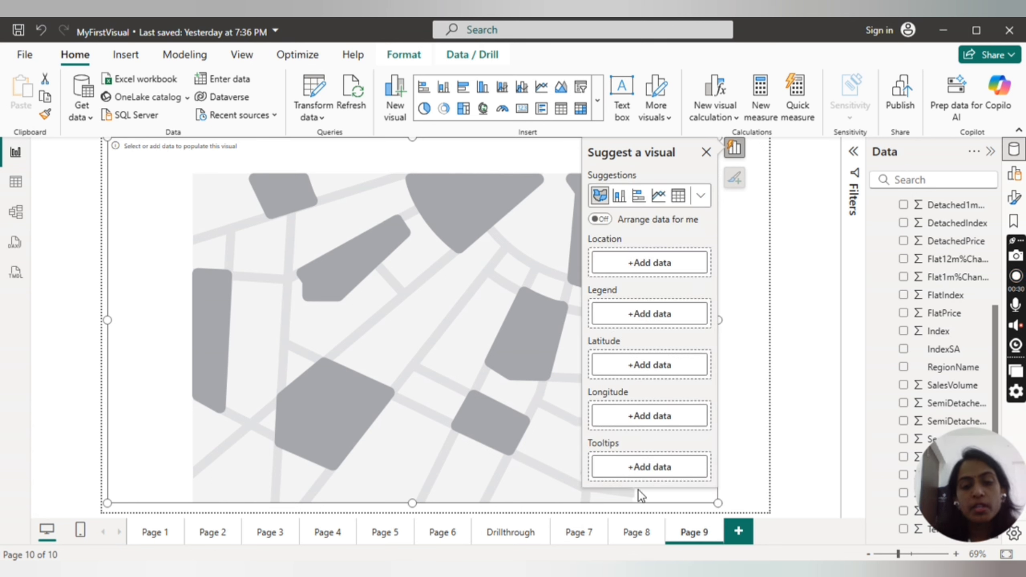
Assign the RegionName field to the filled map's Location and close the visual's data setup
click(652, 263)
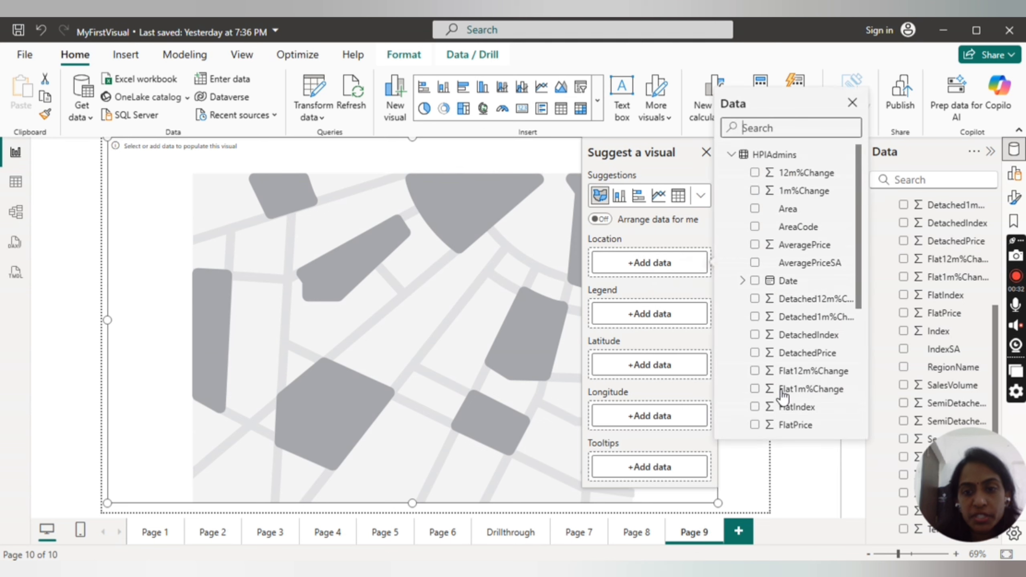
drag(858, 232, 862, 316)
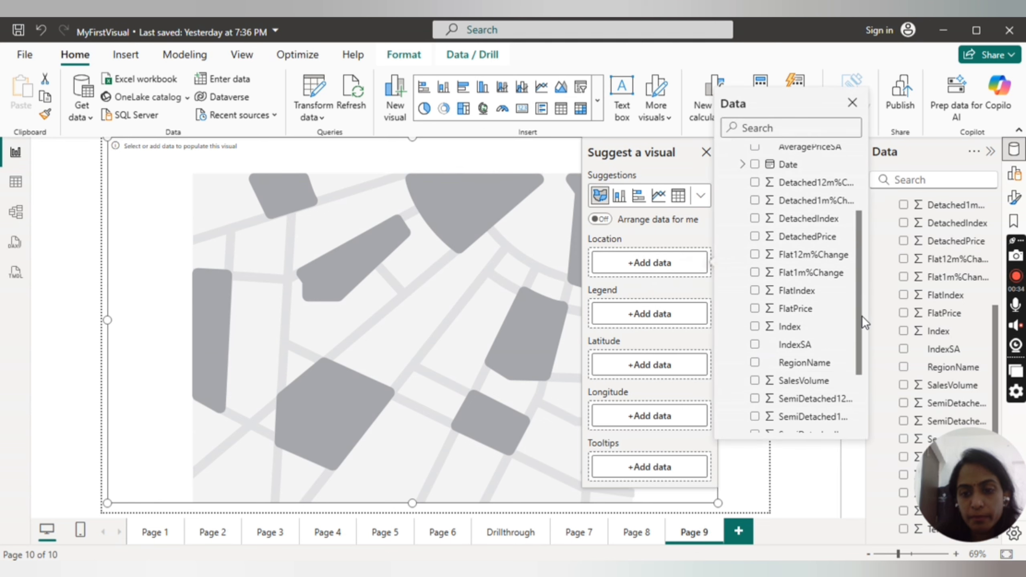
click(754, 364)
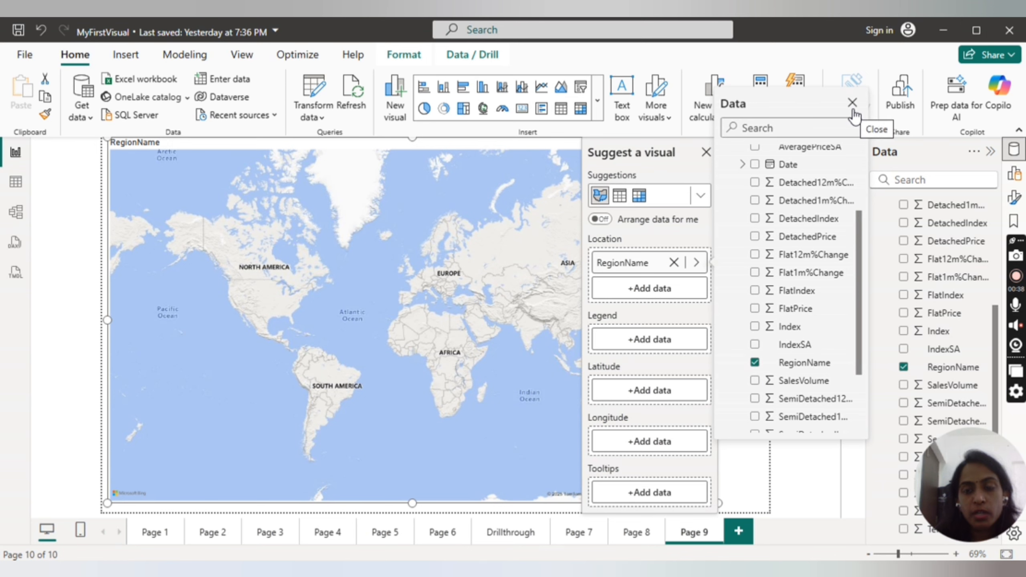
click(852, 103)
click(706, 154)
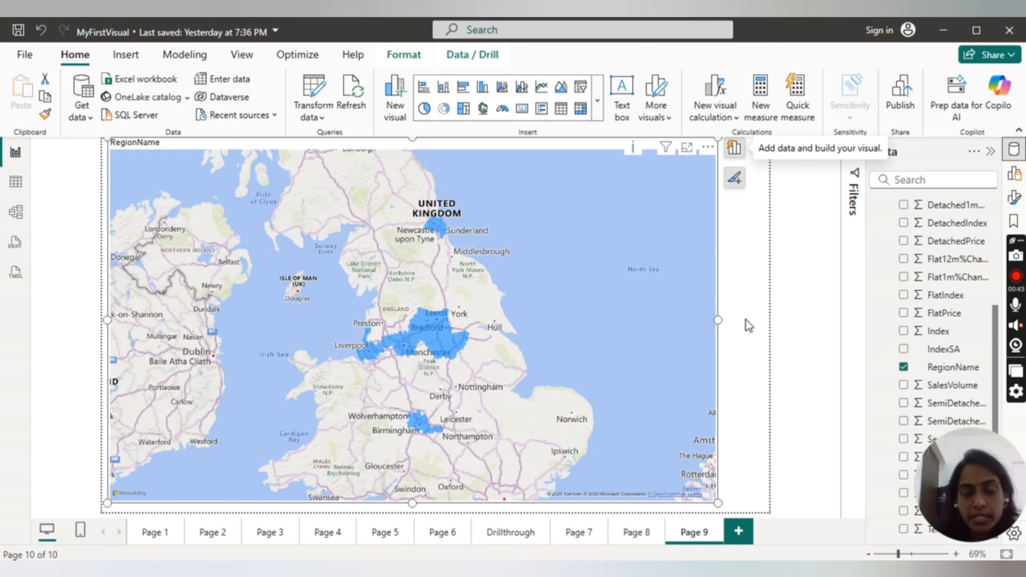
Widen the filled map to the page's right edge and check the tooltip of the Tyne and Wear area
click(767, 320)
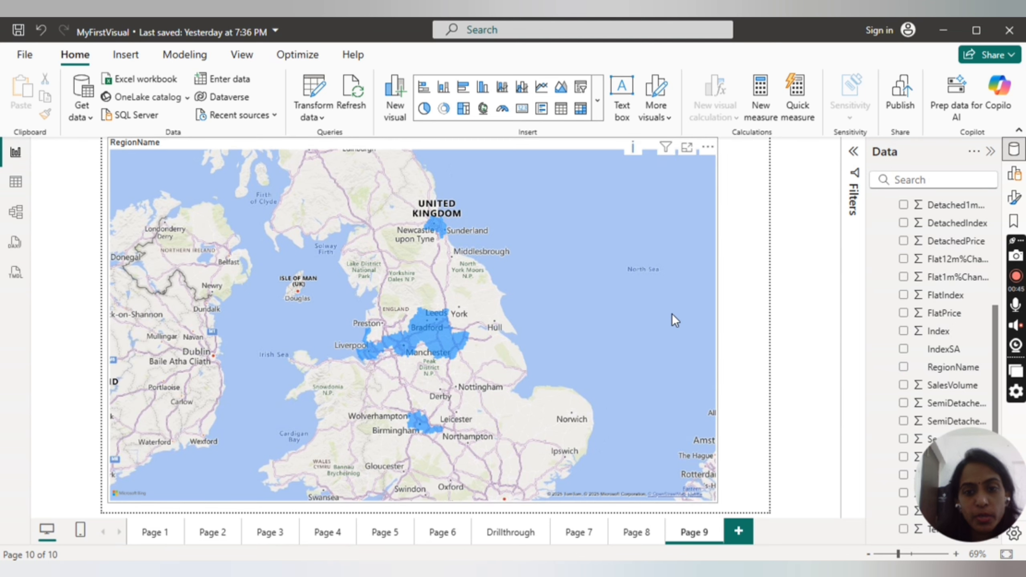
click(717, 325)
drag(717, 325, 764, 323)
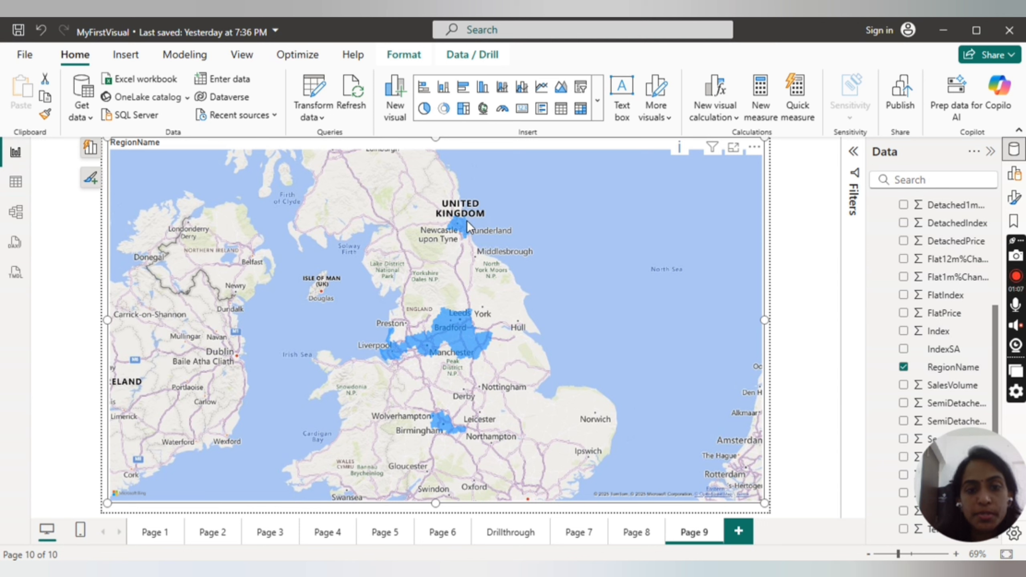
mouse_move(464, 219)
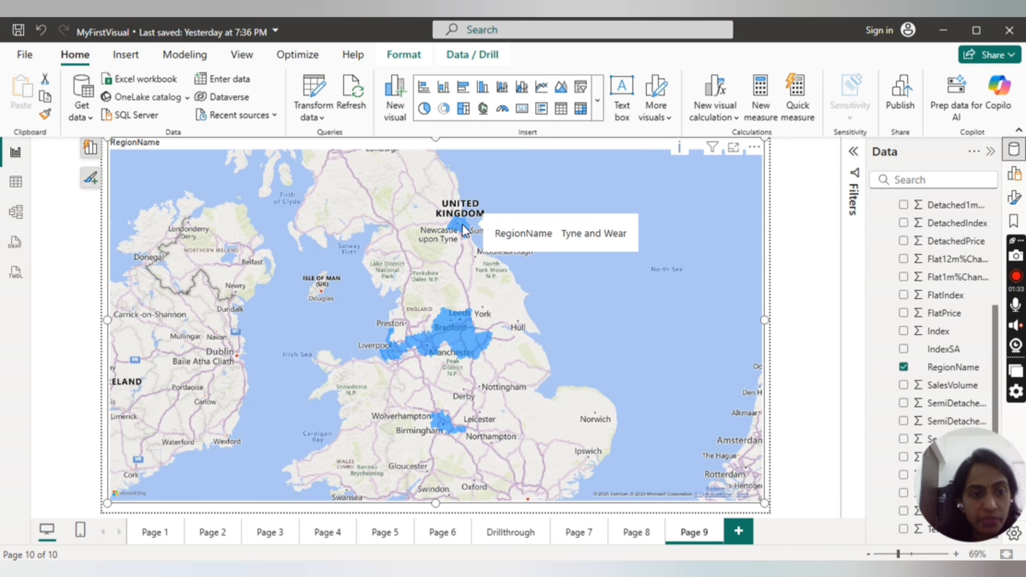
Assign the RegionName field to the filled map's Legend and close the visual's data setup
click(91, 147)
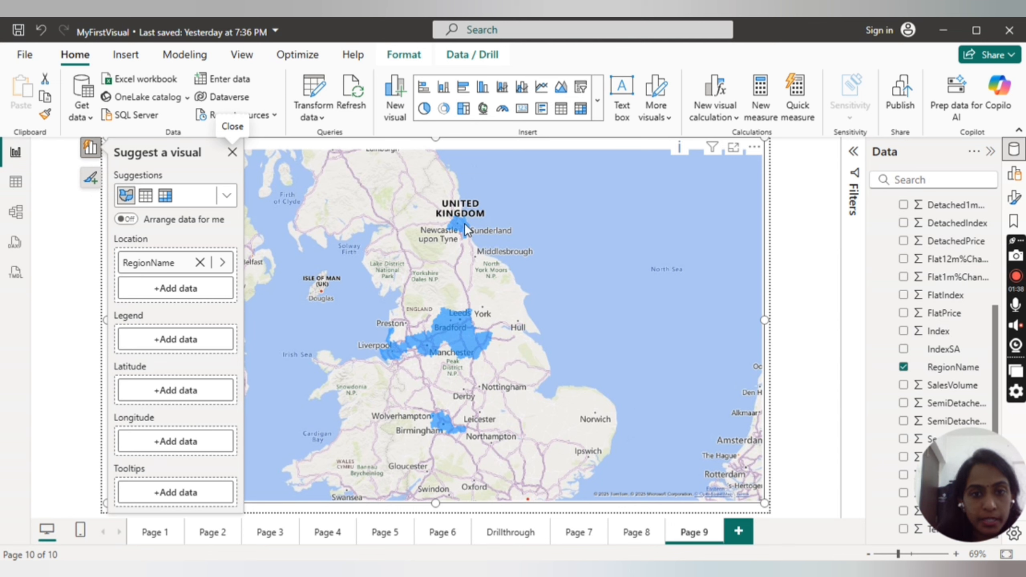
mouse_move(454, 355)
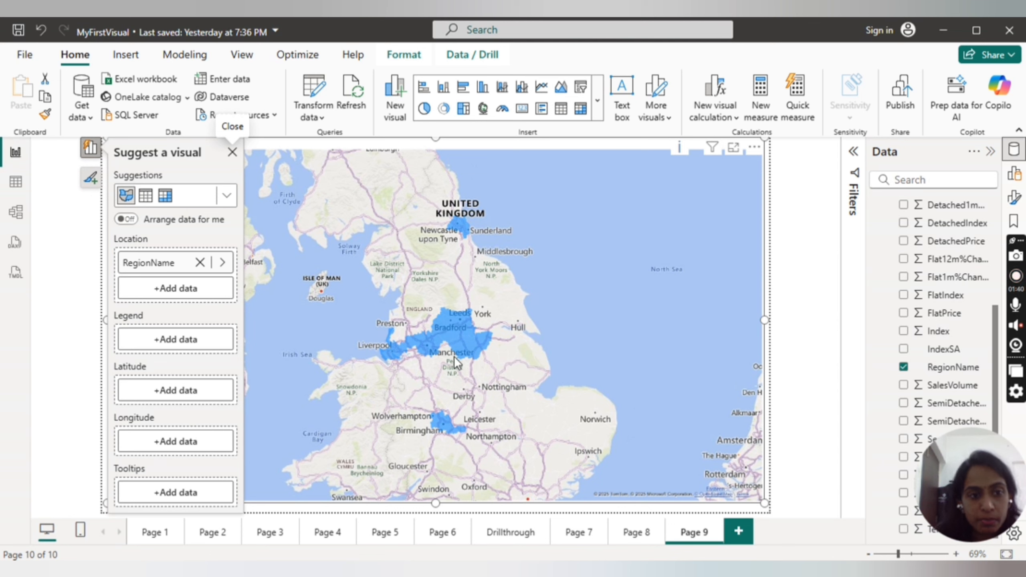
click(185, 348)
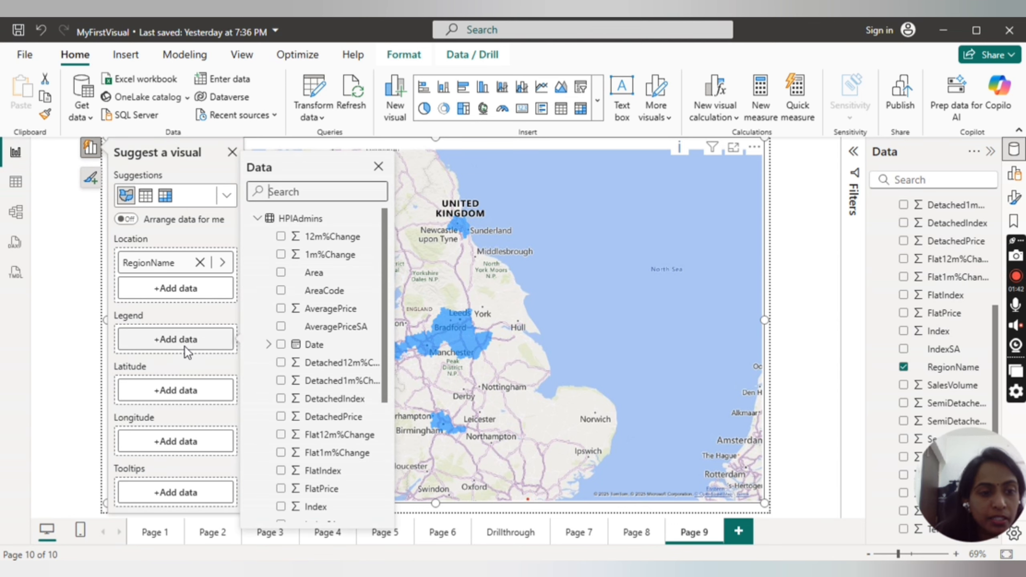
drag(384, 281, 382, 353)
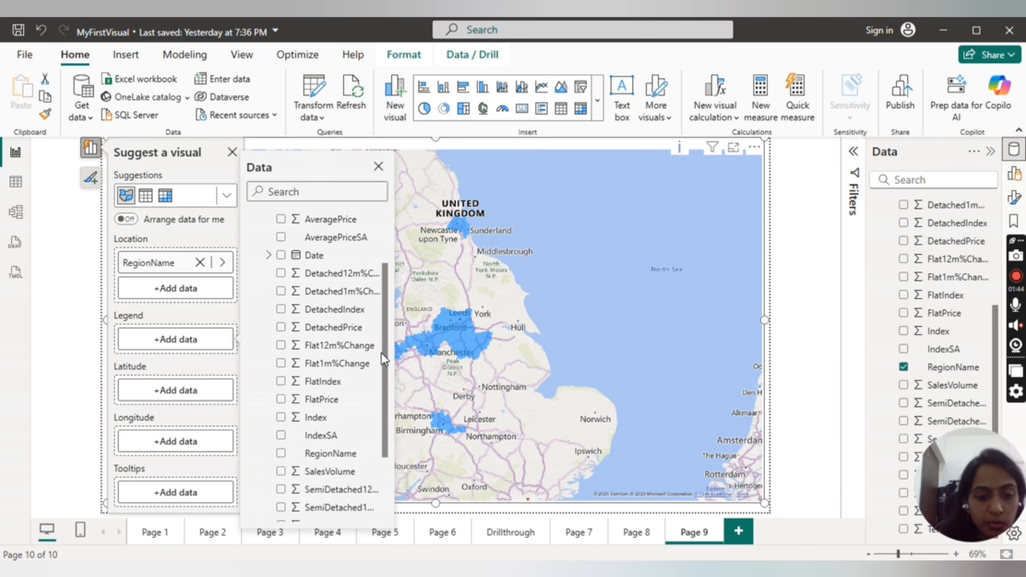
click(282, 454)
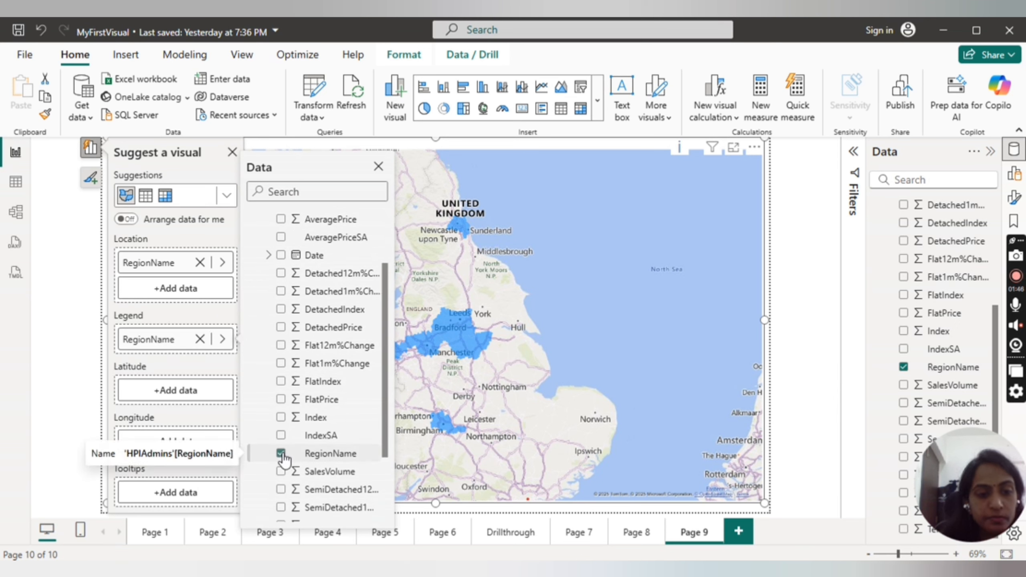
click(377, 167)
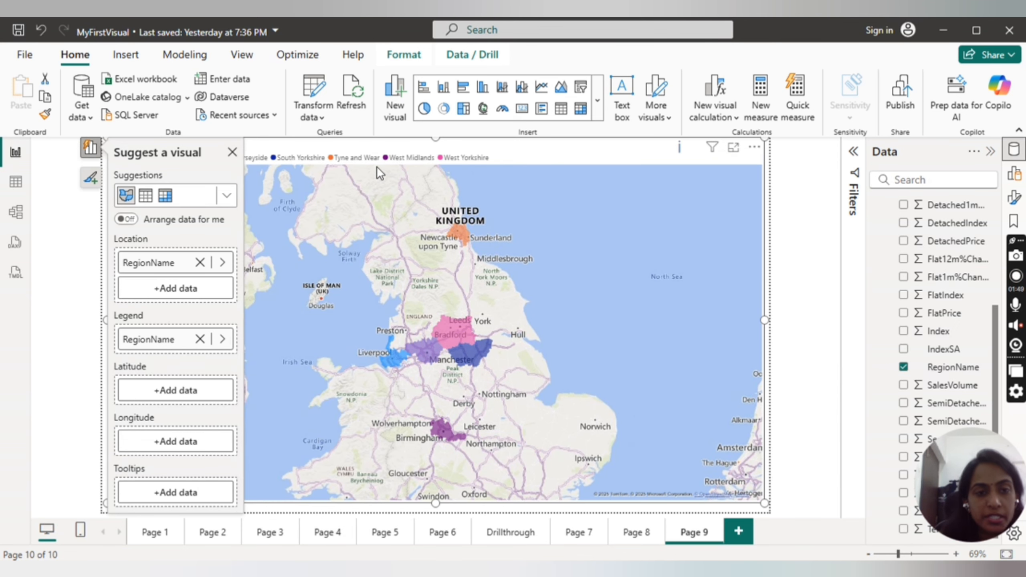
click(233, 153)
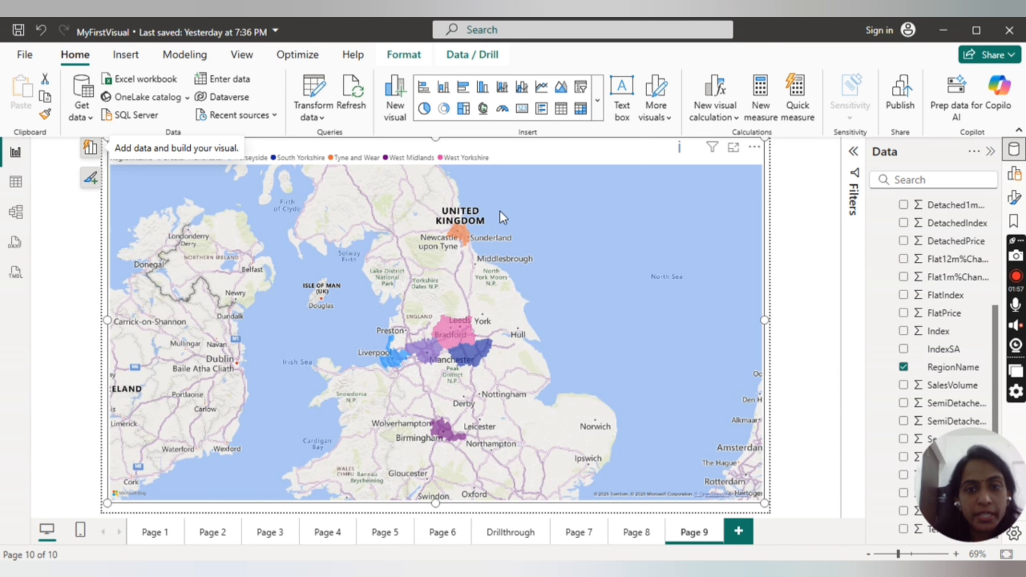
Open the filled map's formatting options and expand the fill colours to review each region's colour
click(1015, 198)
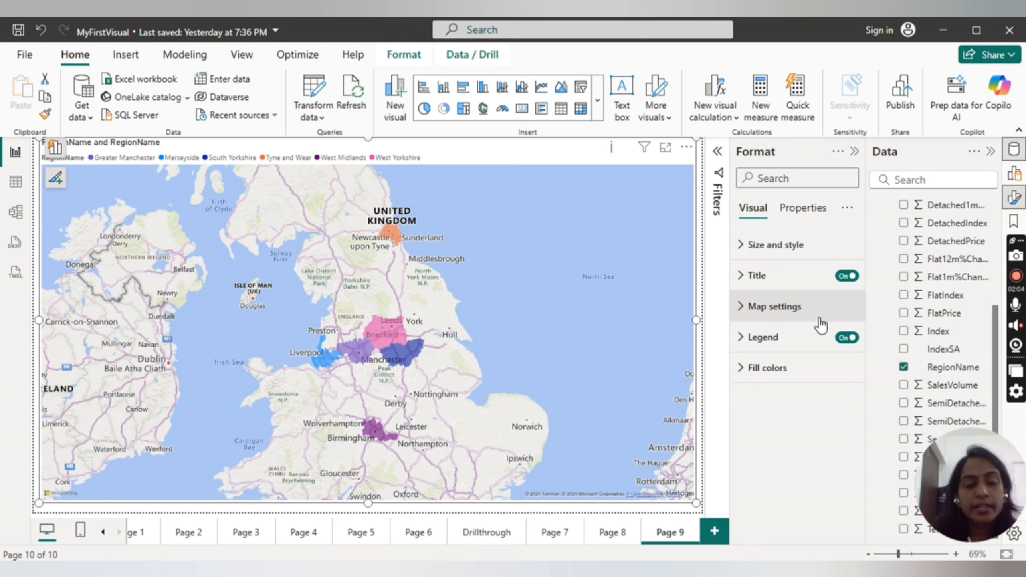
click(741, 371)
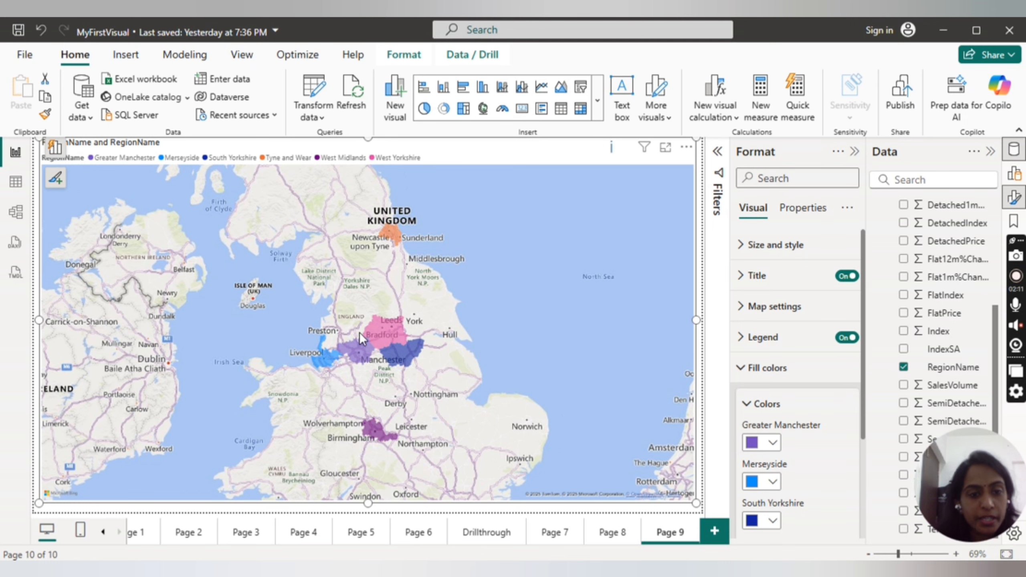
drag(862, 342, 863, 363)
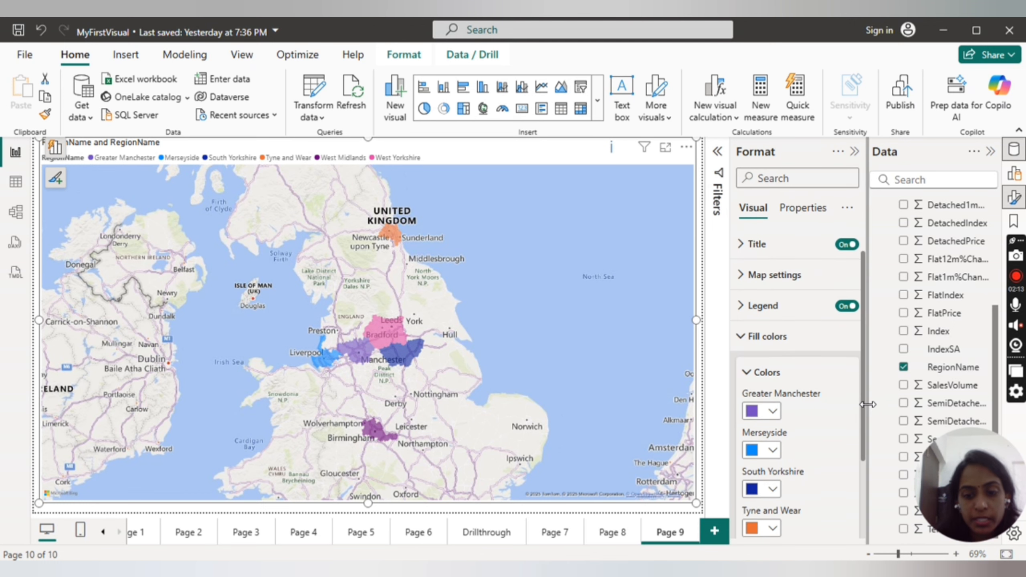
mouse_move(868, 405)
mouse_down()
mouse_move(866, 442)
mouse_move(863, 390)
mouse_up()
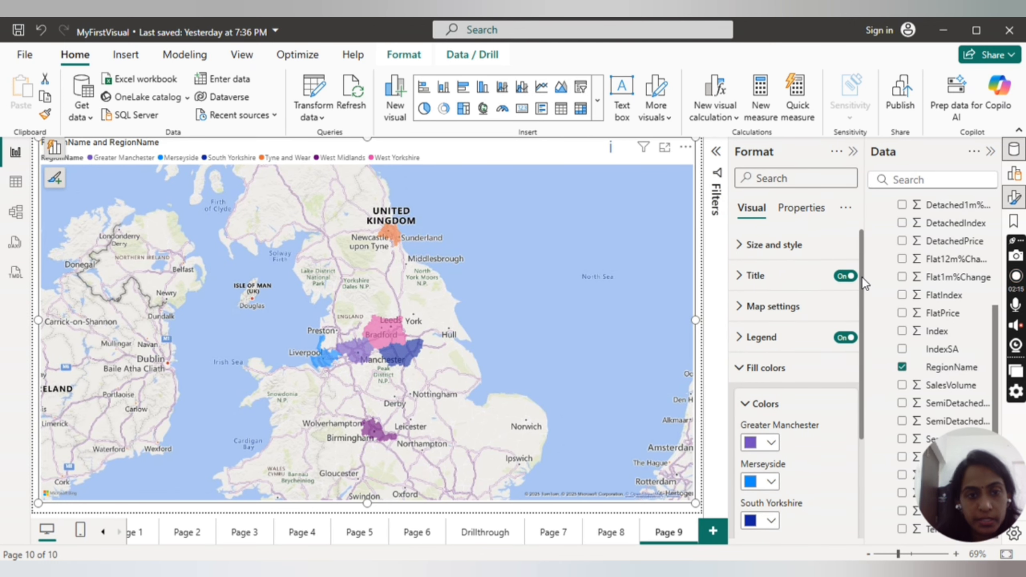